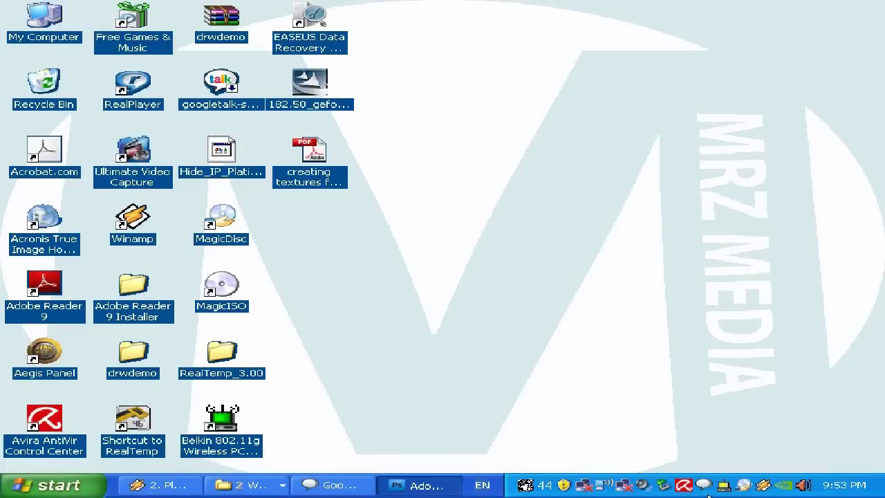
Step: Switch to Photoshop and examine the bark along the tree trunk at several magnifications to find an area usable as a texture
click(438, 485)
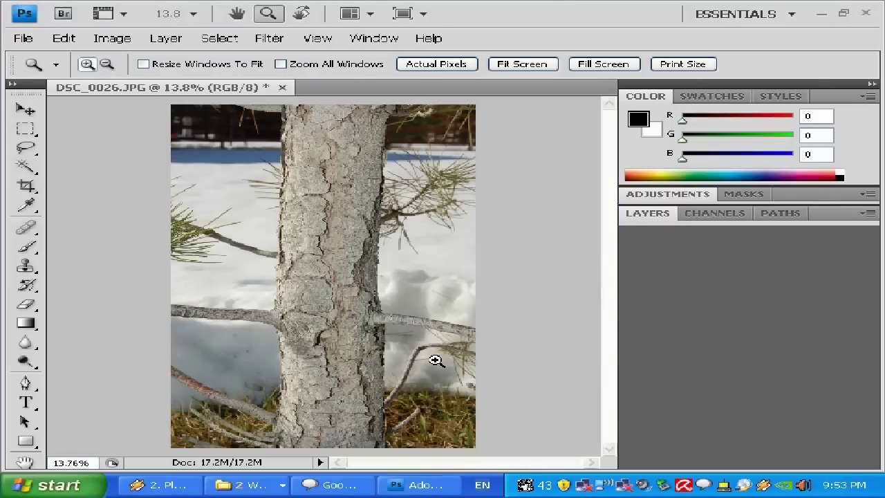
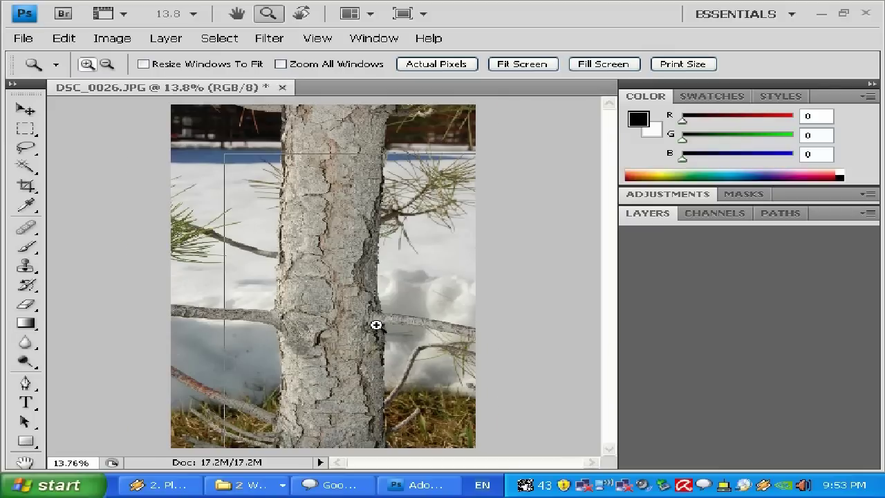
scroll(356, 321, down, 2)
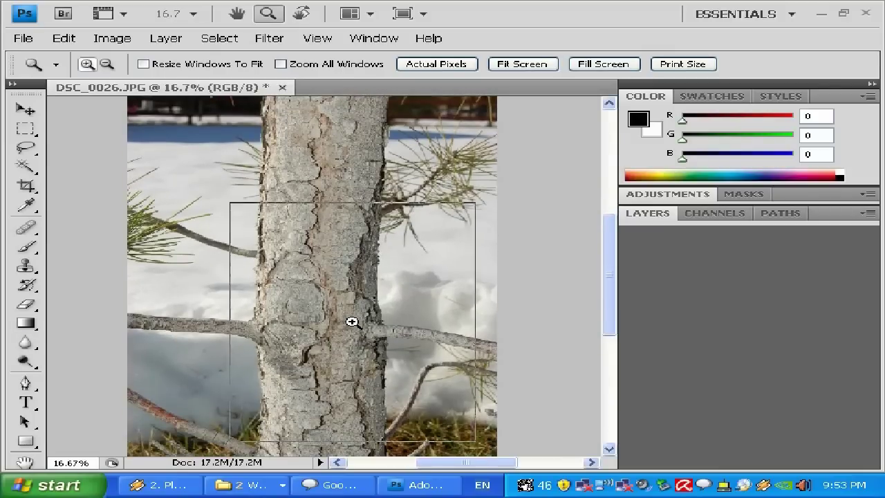
click(348, 322)
scroll(348, 323, up, 3)
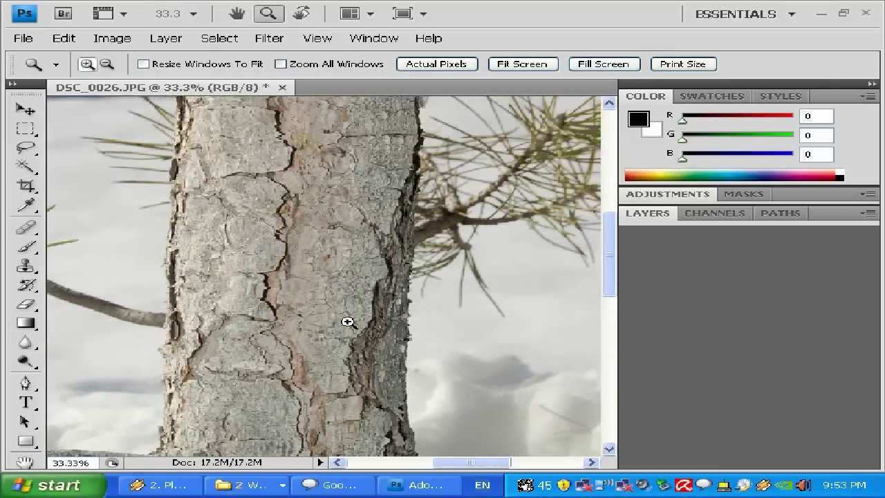
scroll(348, 322, down, 3)
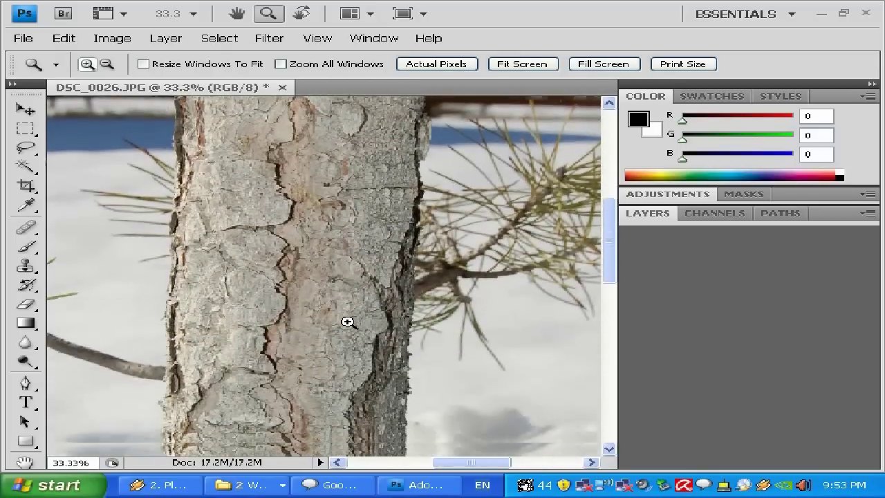
right_click(350, 324)
click(363, 331)
click(334, 332)
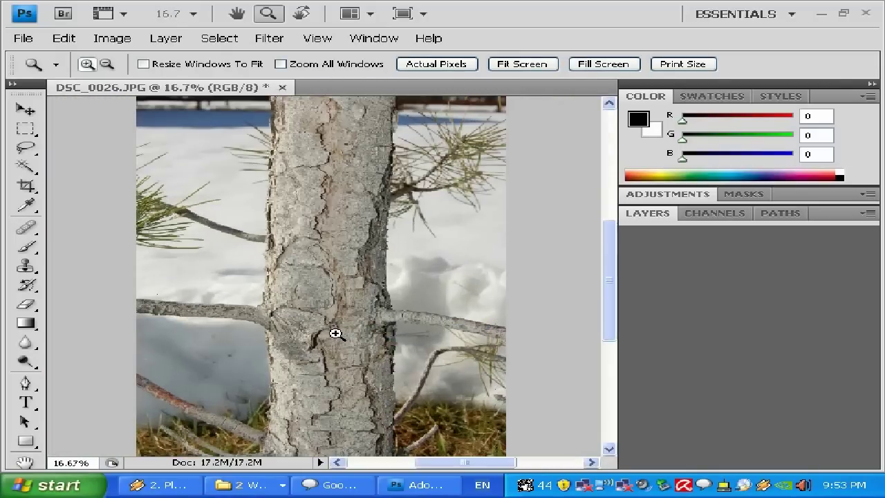
click(335, 333)
scroll(335, 333, up, 2)
scroll(335, 334, down, 4)
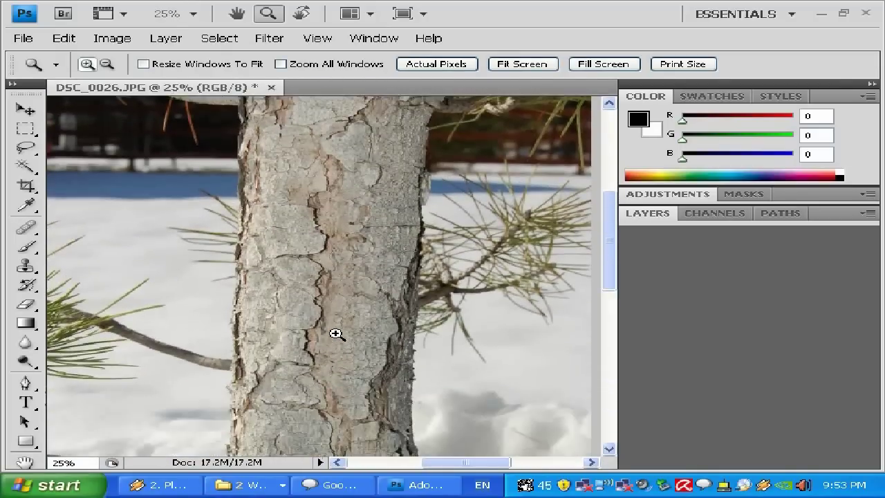
scroll(334, 333, up, 4)
scroll(334, 333, down, 3)
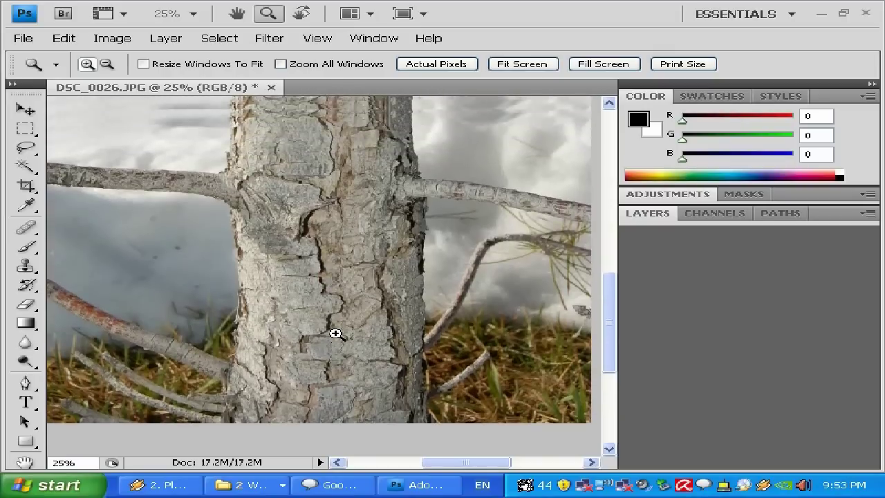
scroll(334, 334, up, 2)
scroll(334, 333, up, 4)
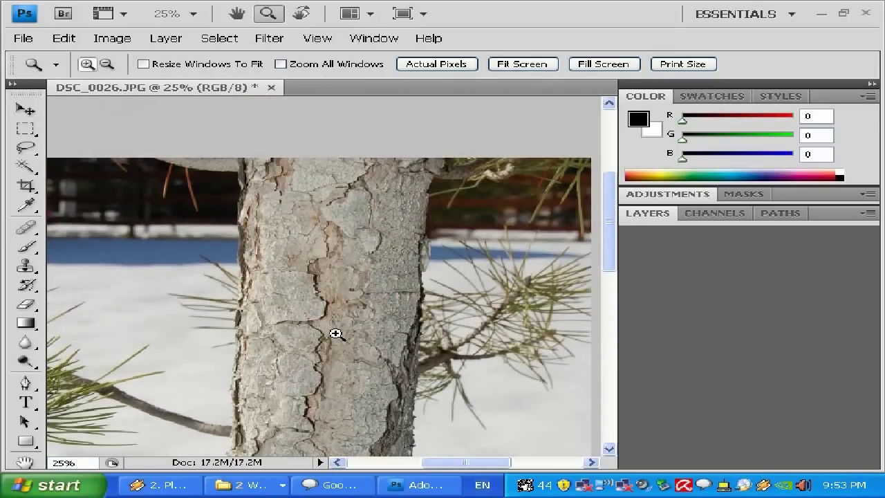
scroll(334, 334, down, 2)
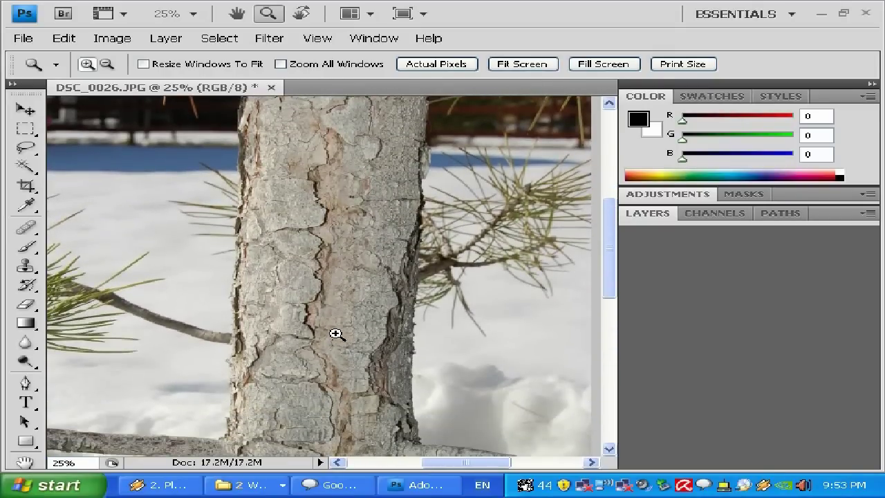
scroll(335, 333, down, 3)
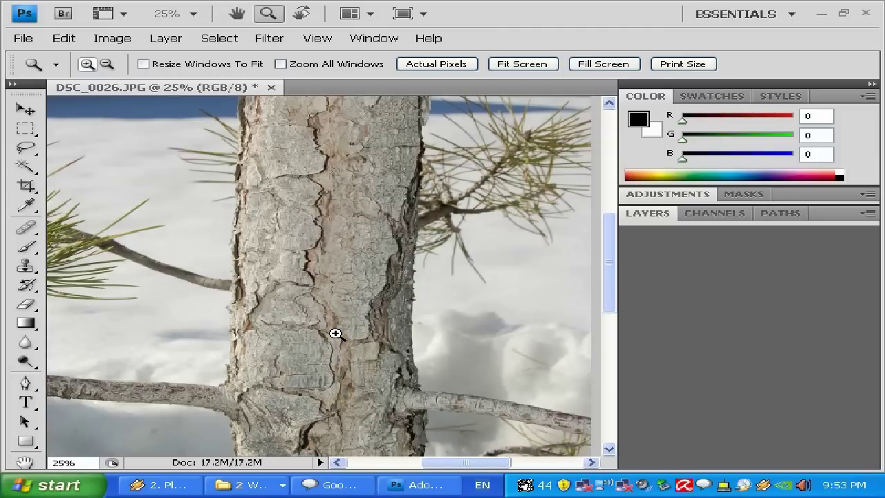
scroll(335, 333, down, 3)
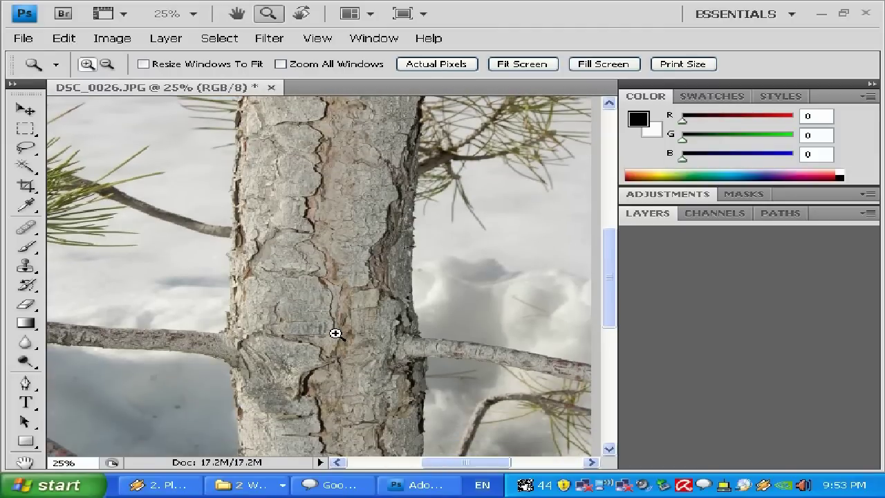
scroll(334, 333, down, 1)
click(354, 343)
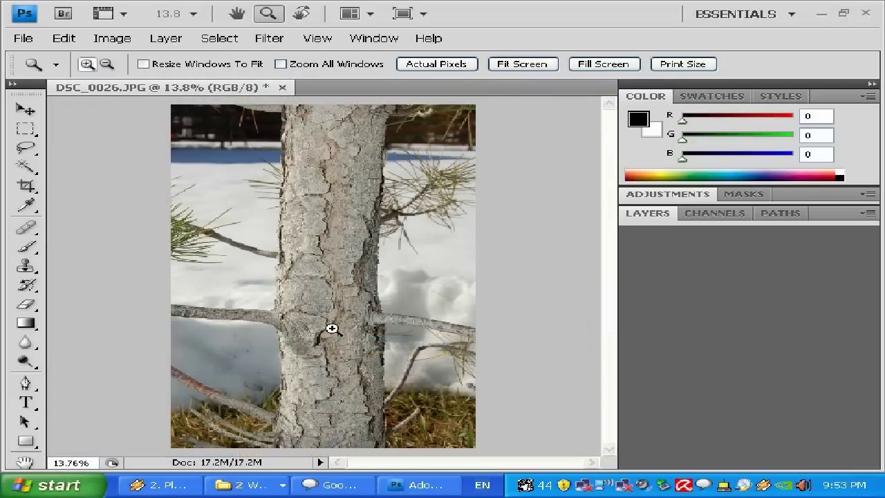
click(326, 318)
click(327, 319)
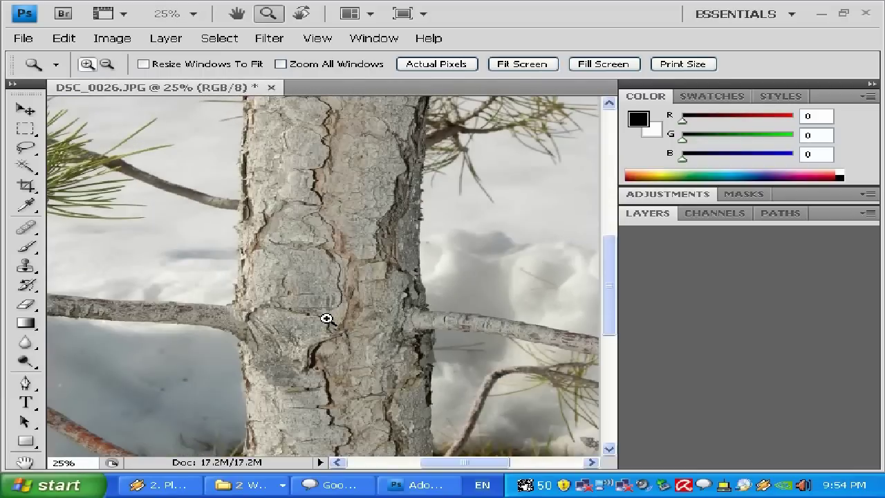
scroll(326, 319, up, 6)
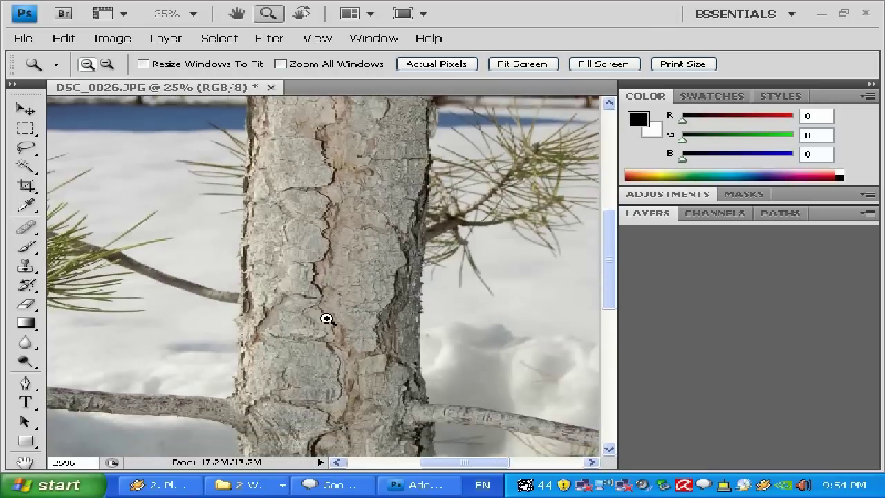
scroll(326, 319, down, 13)
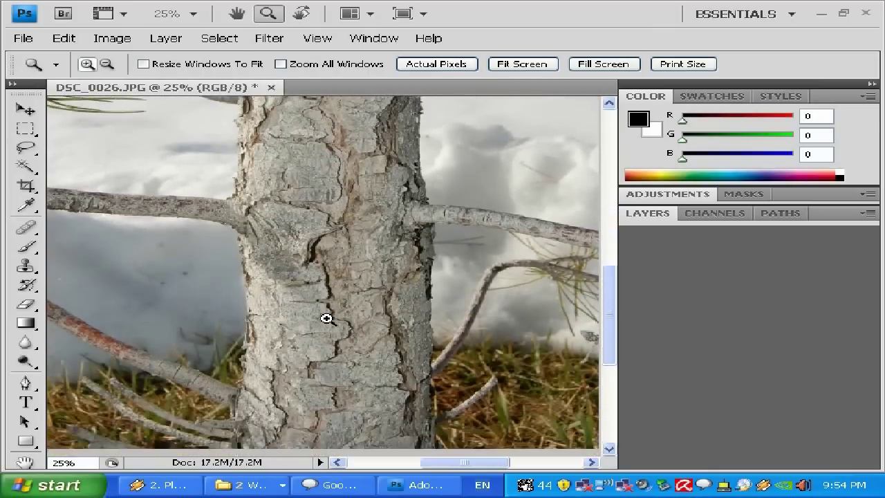
scroll(326, 319, up, 6)
right_click(326, 318)
click(391, 391)
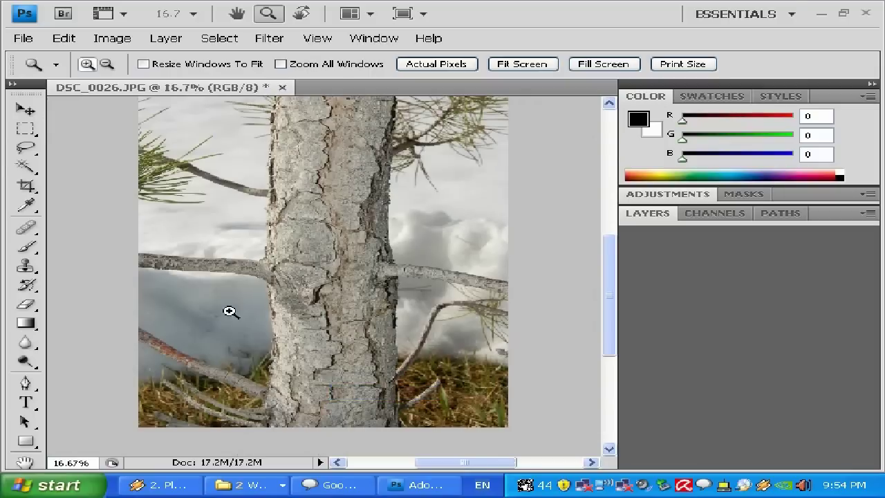
scroll(405, 275, up, 4)
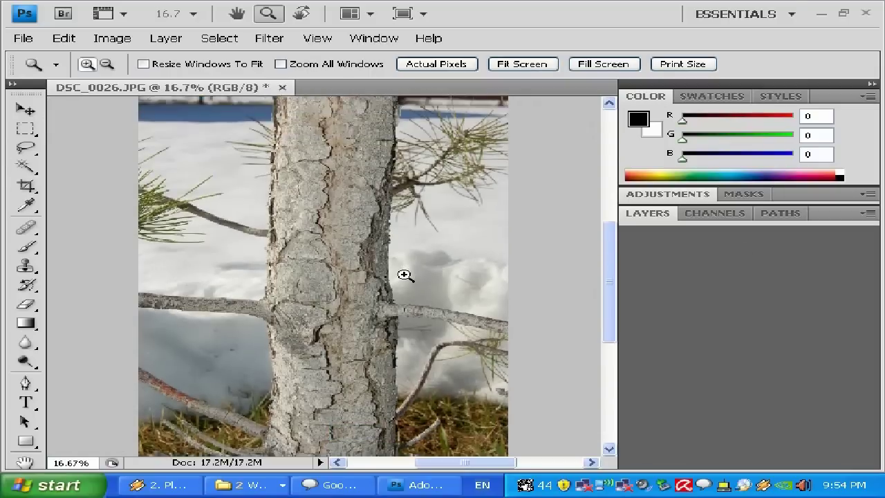
scroll(406, 275, up, 2)
scroll(405, 275, down, 2)
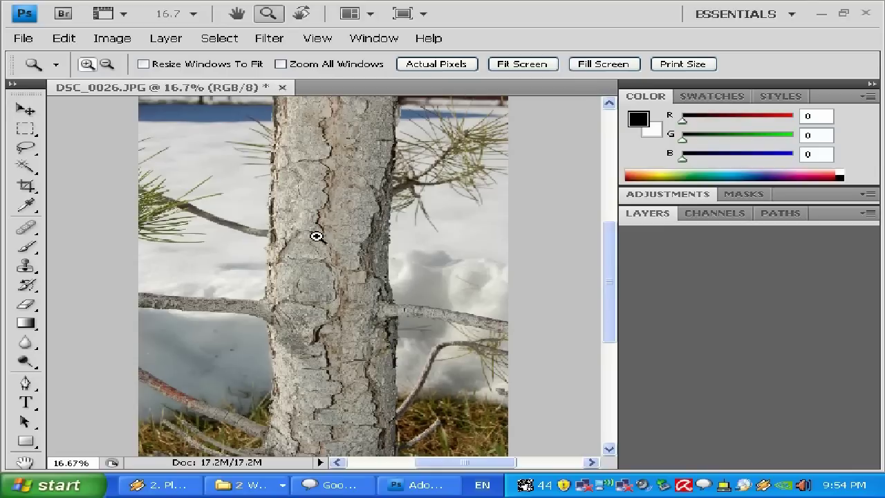
Step: Select a small rectangular patch of bark on the upper part of the trunk
click(26, 131)
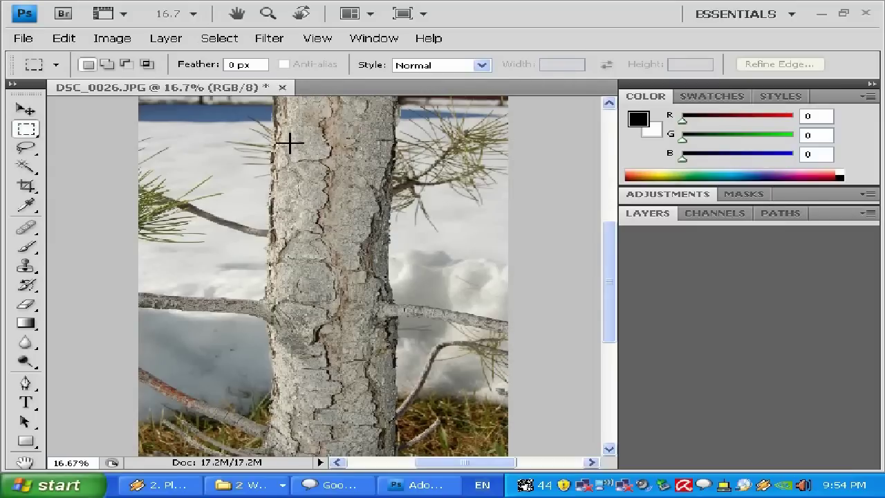
drag(329, 173, 330, 175)
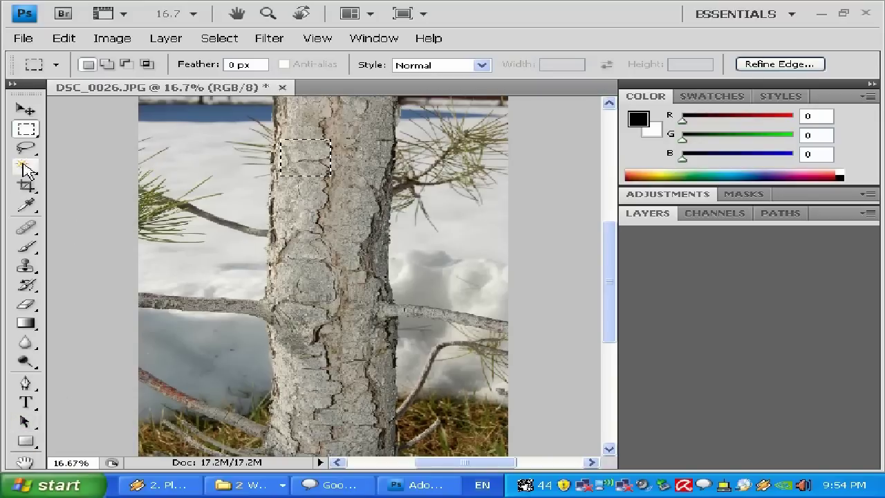
scroll(28, 294, down, 3)
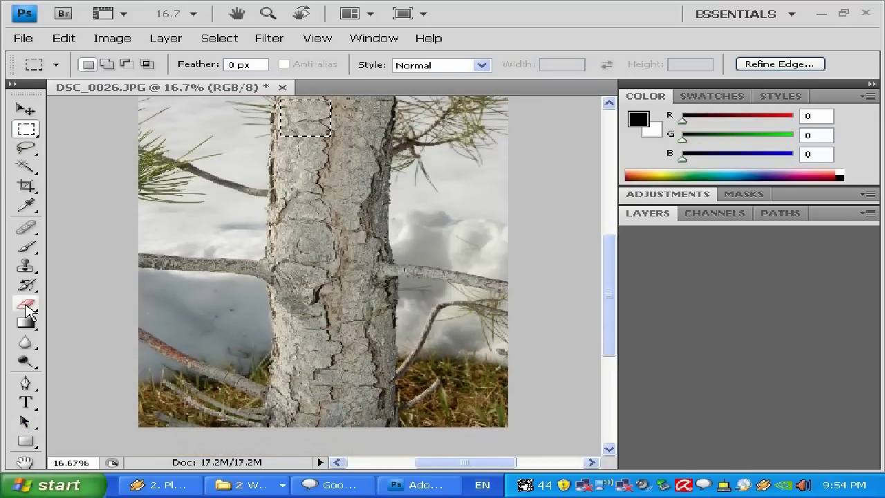
click(25, 110)
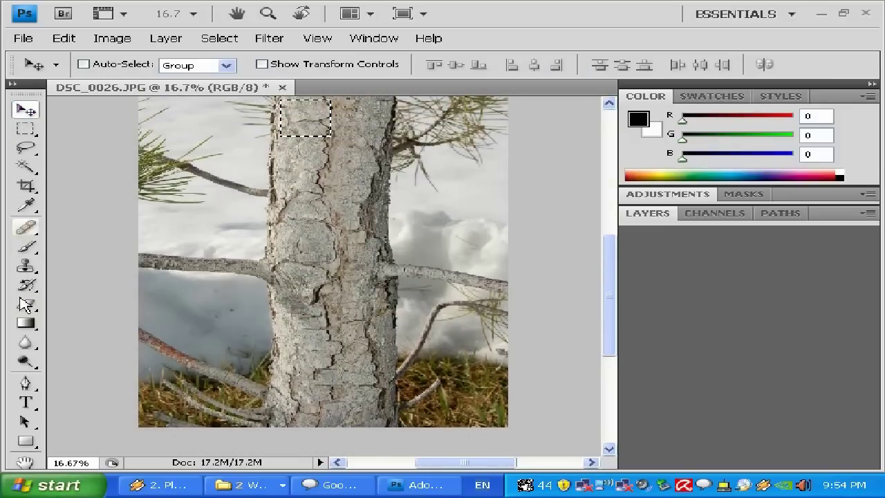
Step: Undock the toolbox to reach the Zoom tool and reduce the image to 12.5% magnification
drag(30, 88, 46, 42)
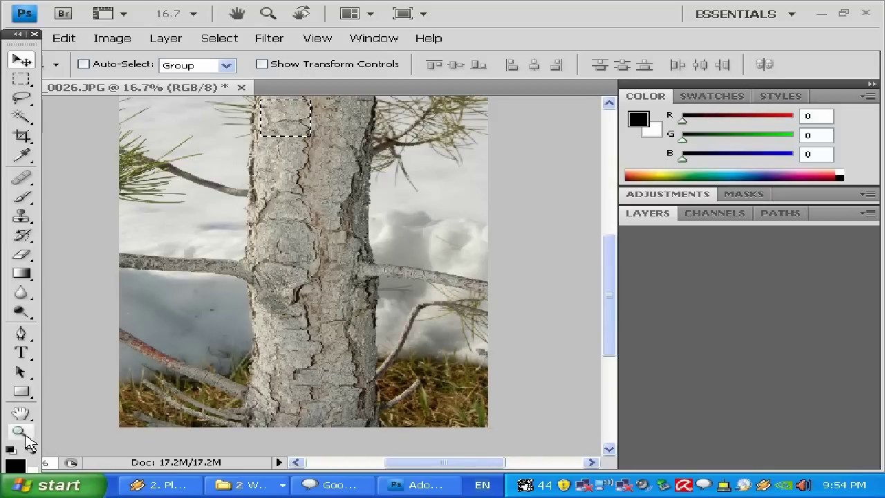
click(21, 432)
key(alt)
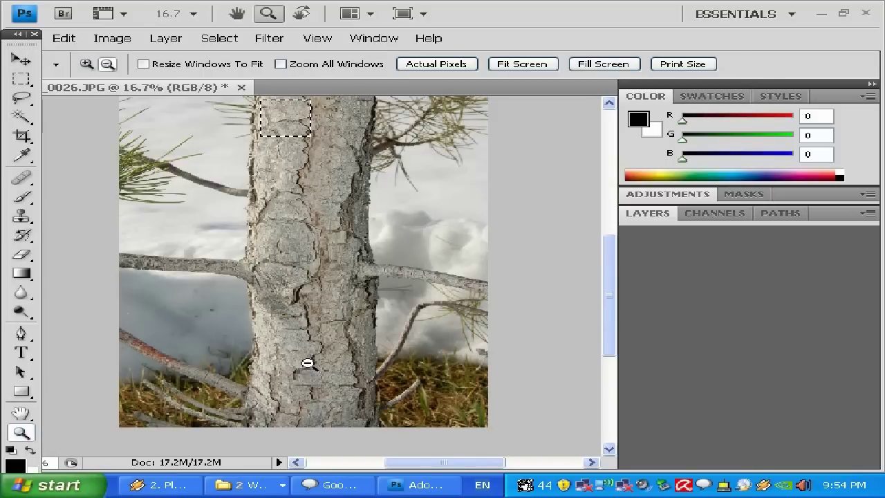
alt+click(321, 357)
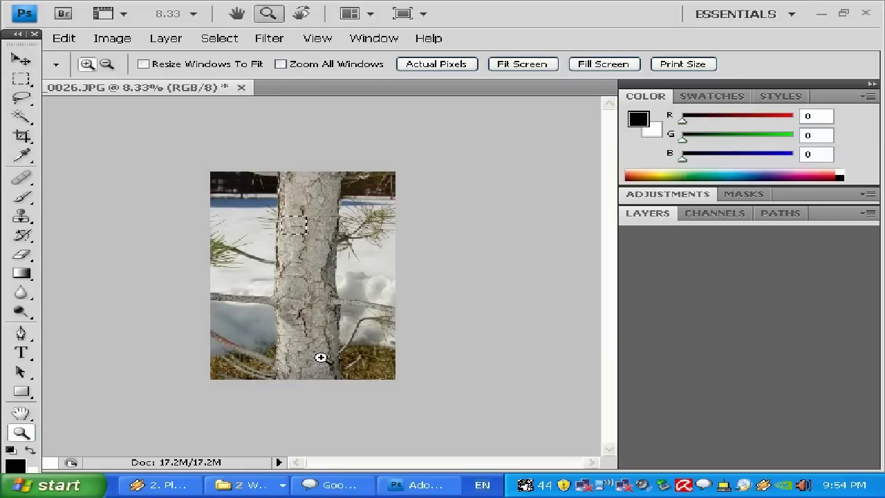
click(321, 357)
click(321, 357)
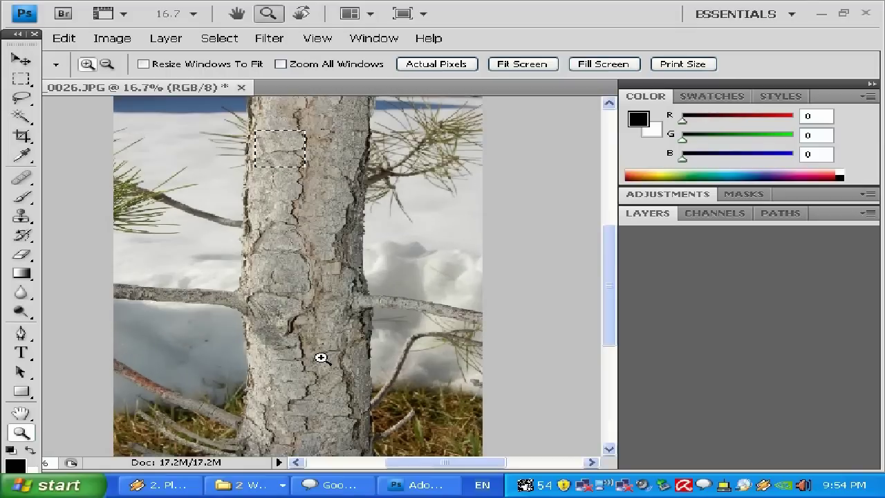
alt+click(321, 357)
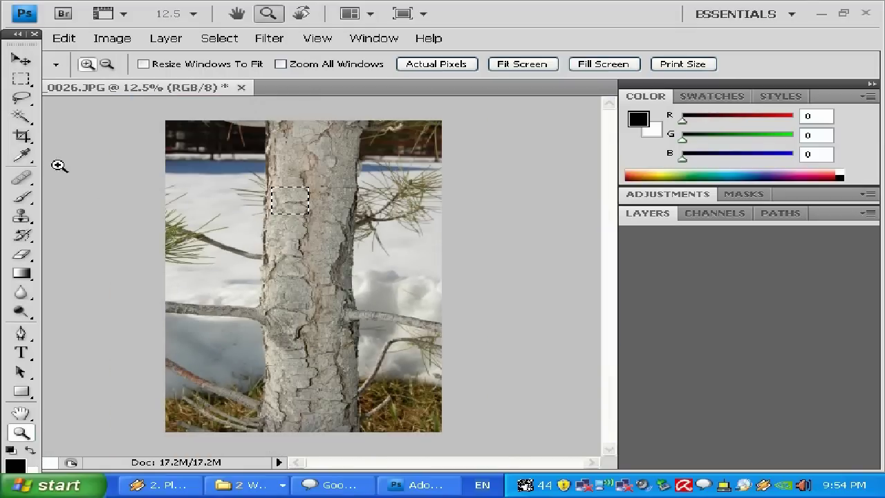
Step: Select a rectangular strip of bark about 552 by 2840 pixels, inside the trunk's edges and nearly its full height, and copy it
click(22, 79)
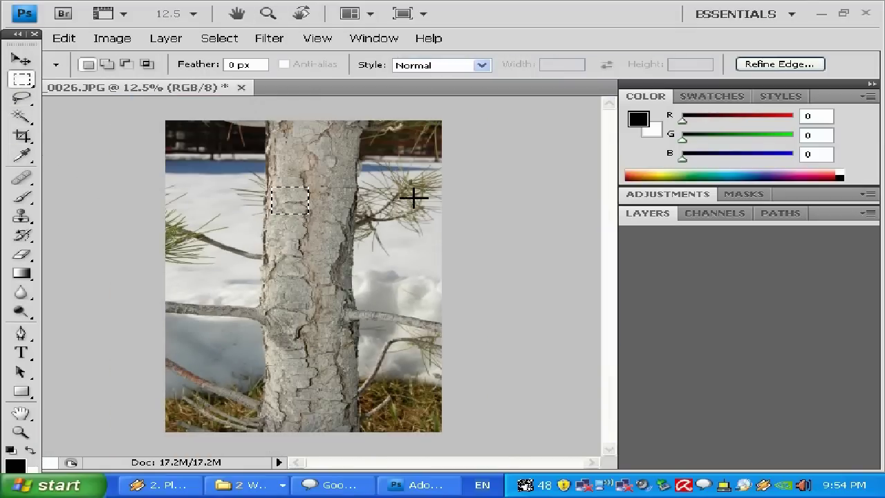
click(278, 141)
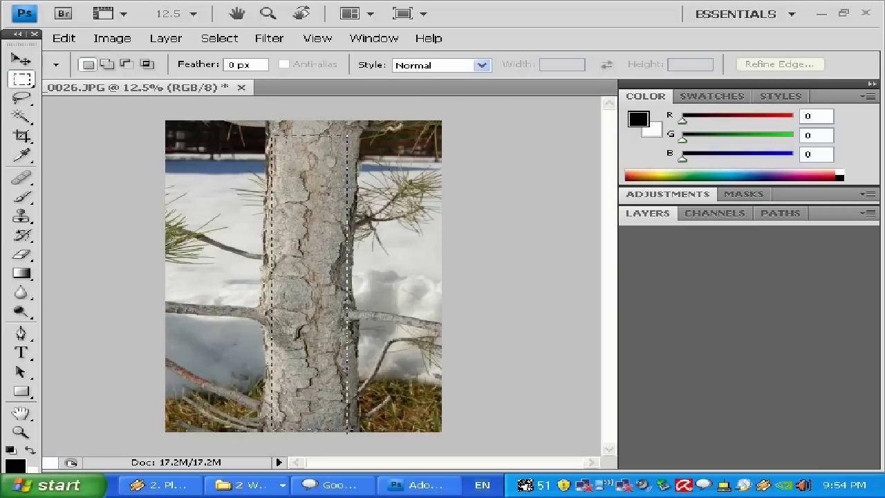
drag(272, 135, 348, 429)
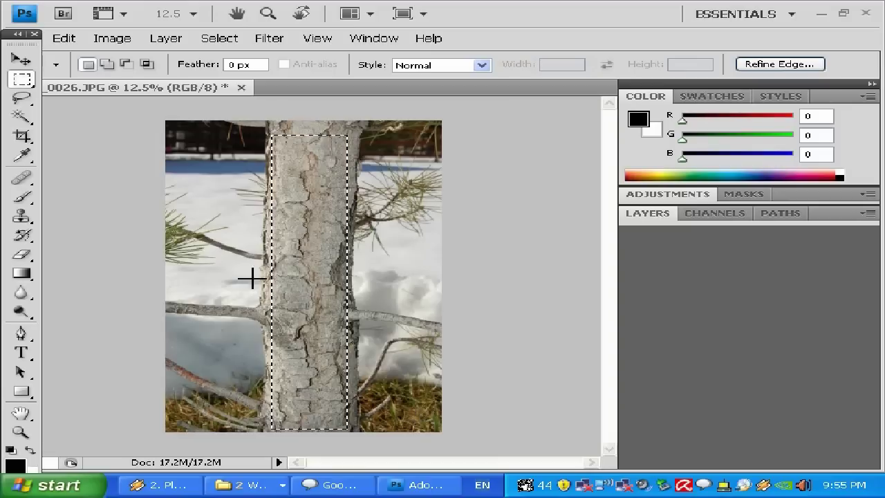
click(72, 39)
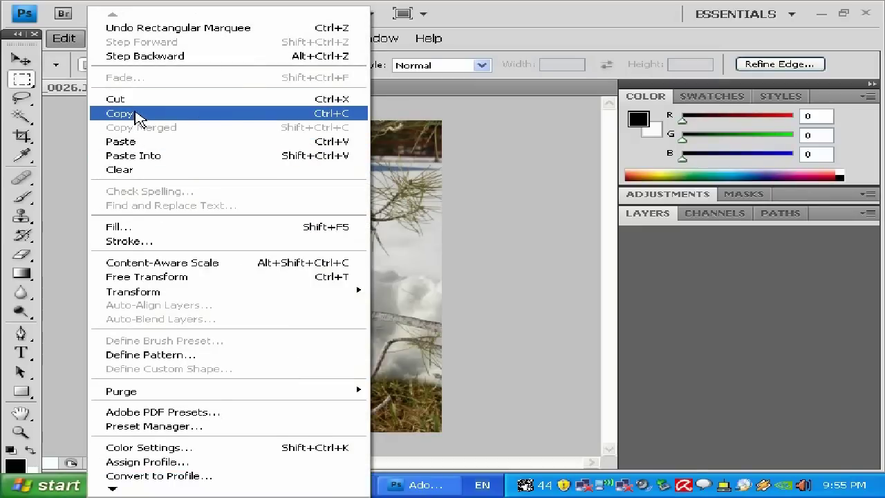
click(138, 115)
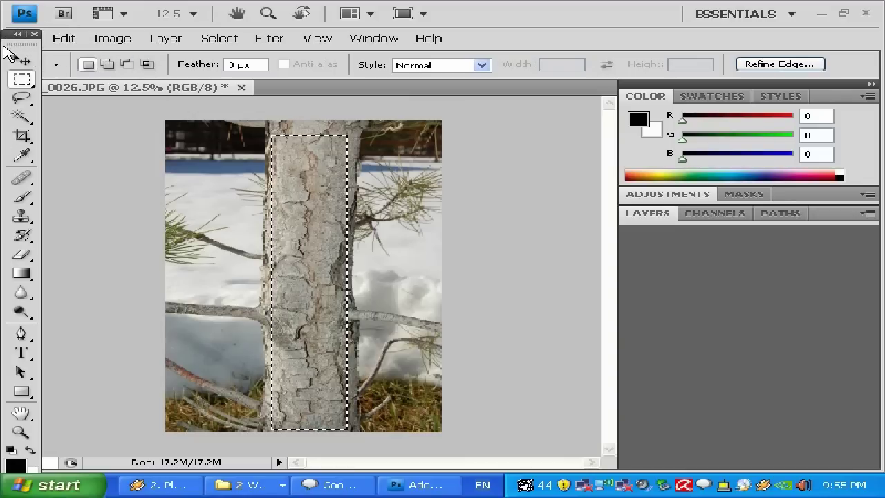
Step: Create a new RGB document 1140 pixels wide and 2840 pixels high at 300 pixels/inch with a white background
mouse_move(9, 40)
mouse_down()
mouse_move(10, 62)
mouse_move(21, 43)
mouse_up()
click(22, 38)
click(30, 55)
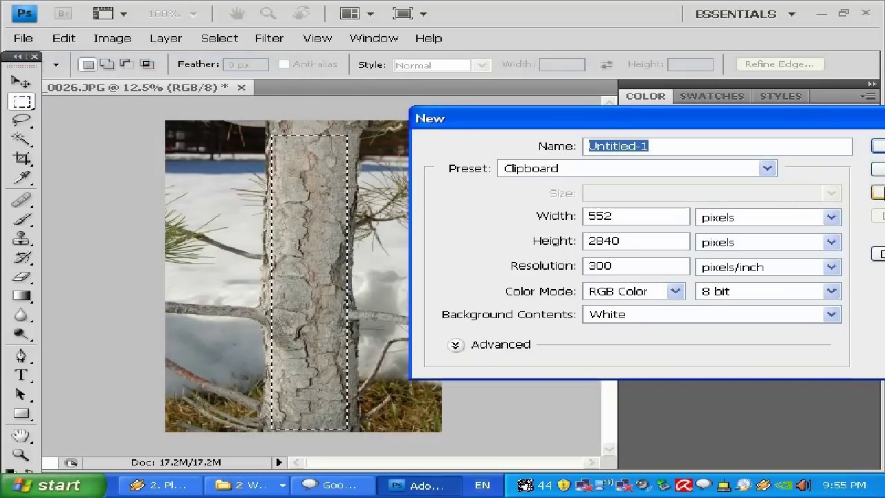
drag(740, 126, 515, 128)
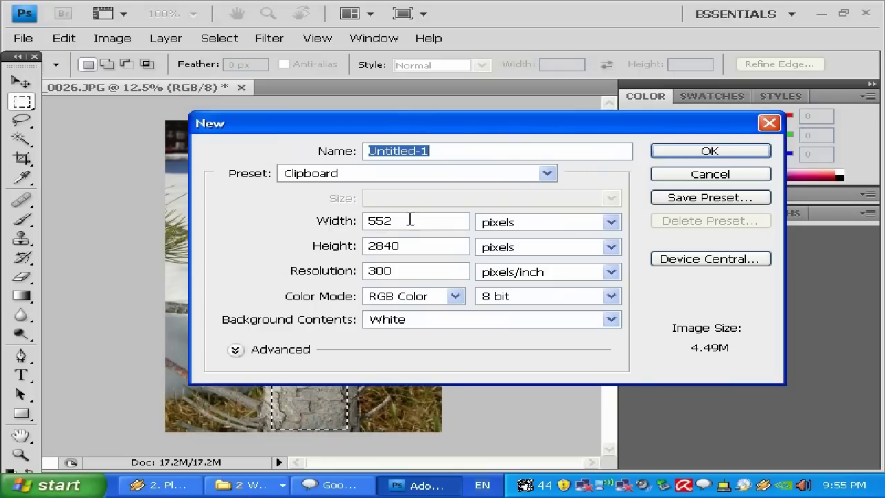
drag(409, 220, 302, 220)
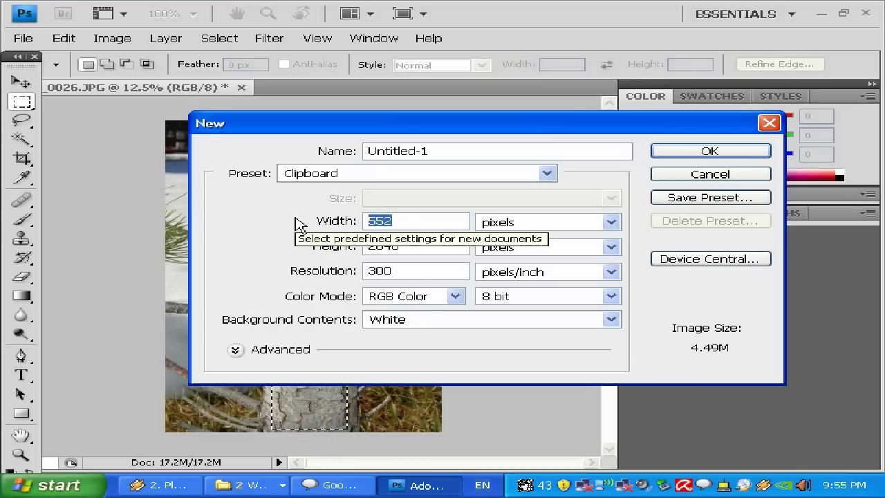
text(1)
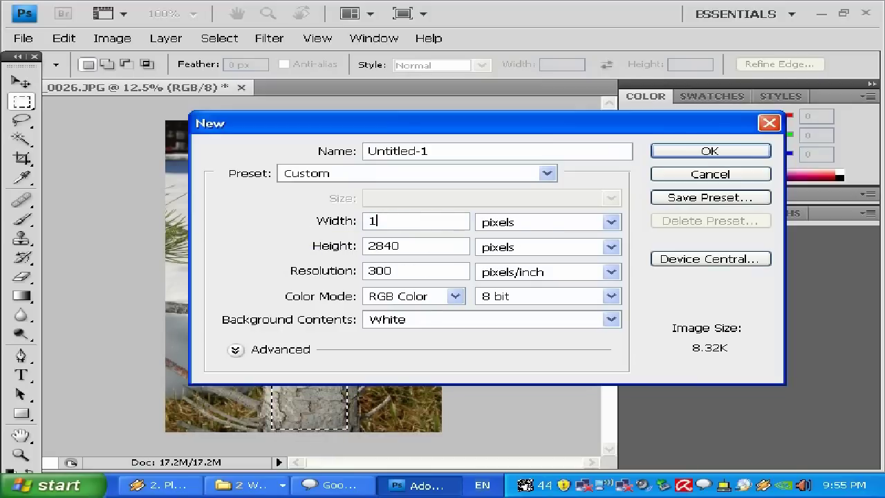
text(140)
key(Return)
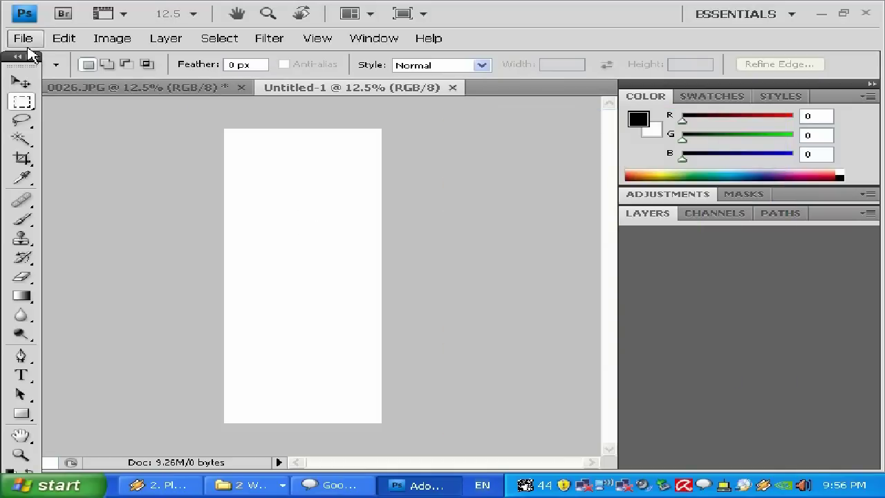
Step: Paste the copied bark strip into the new document and move it flush against the canvas's left edge
click(64, 38)
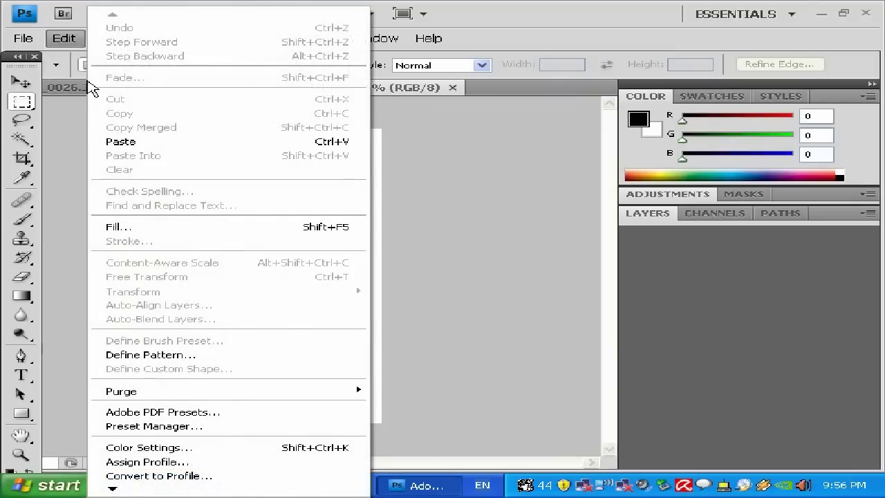
click(110, 141)
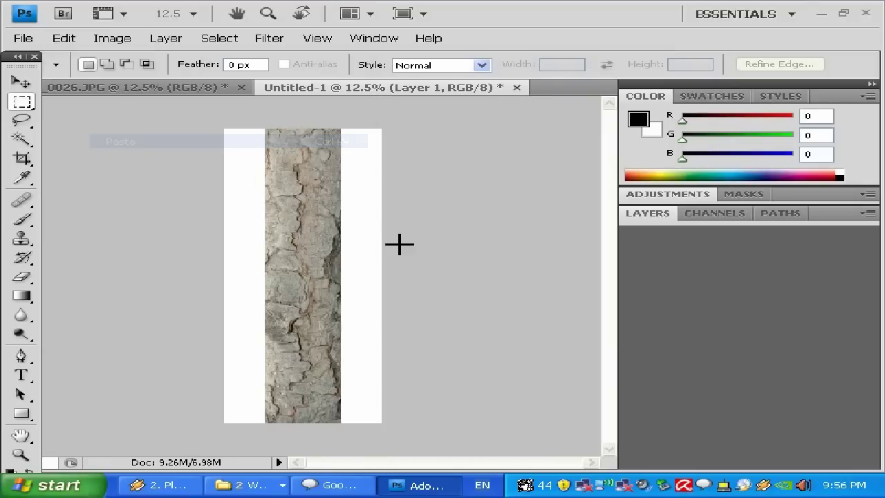
click(26, 82)
drag(334, 256, 293, 256)
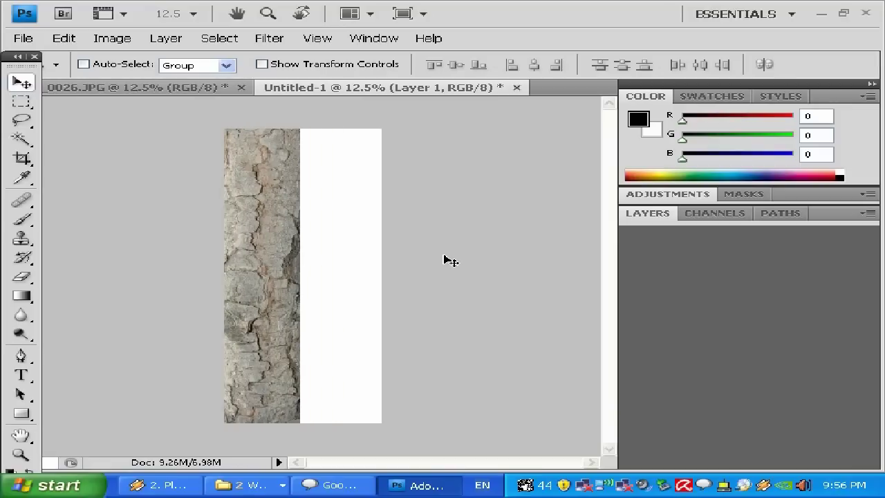
Step: Duplicate the pasted bark layer, Layer 1, within the same document
click(712, 215)
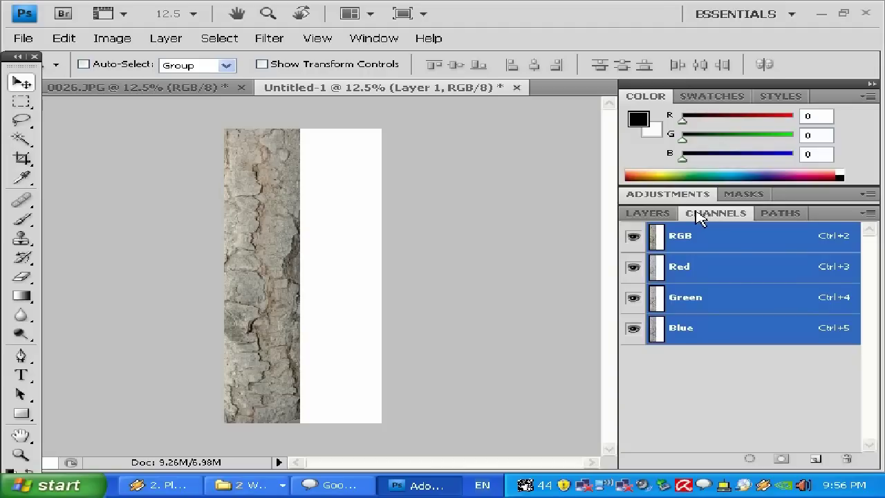
click(645, 213)
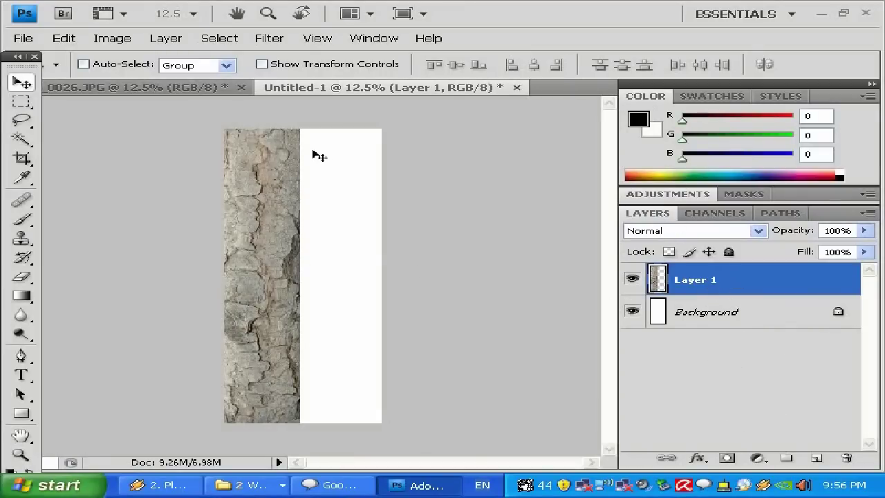
right_click(702, 281)
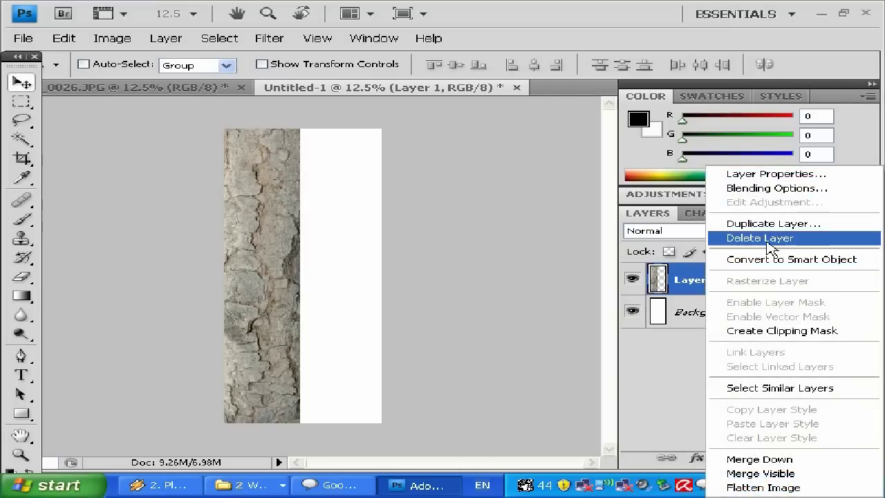
click(768, 223)
drag(785, 163, 611, 191)
click(742, 216)
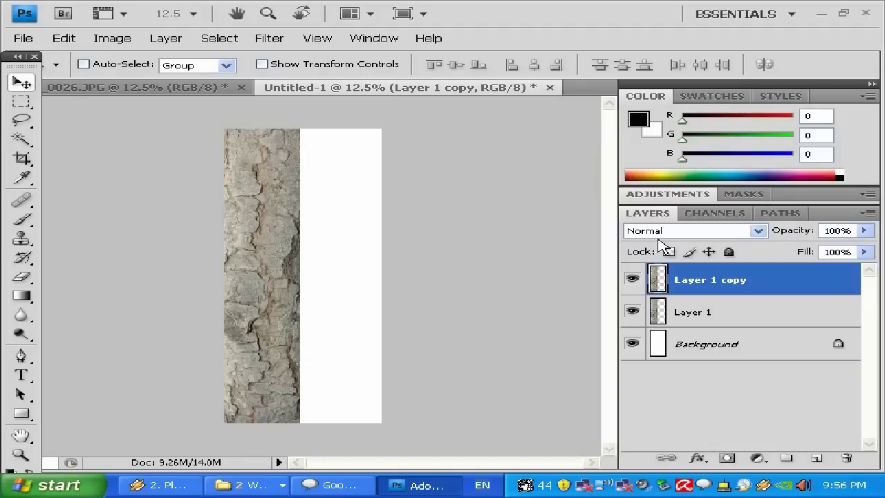
Step: Flip the duplicated bark strip horizontally and line it up along the canvas's left edge
click(64, 38)
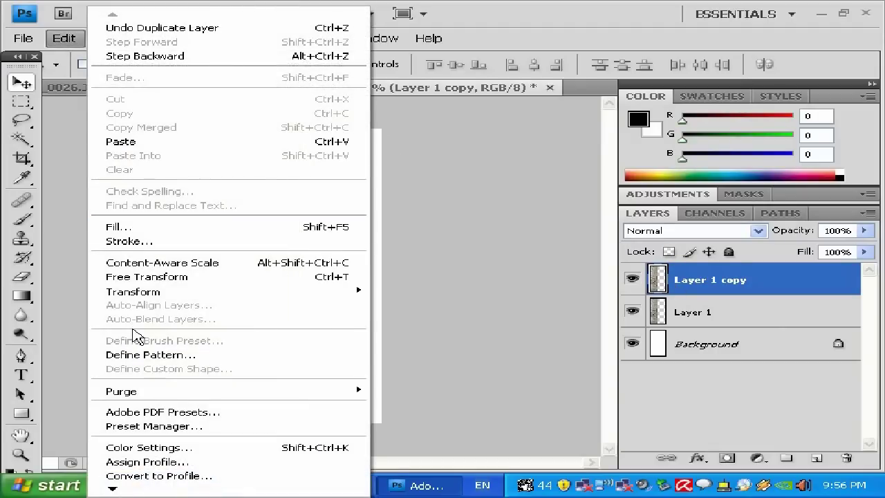
mouse_move(353, 293)
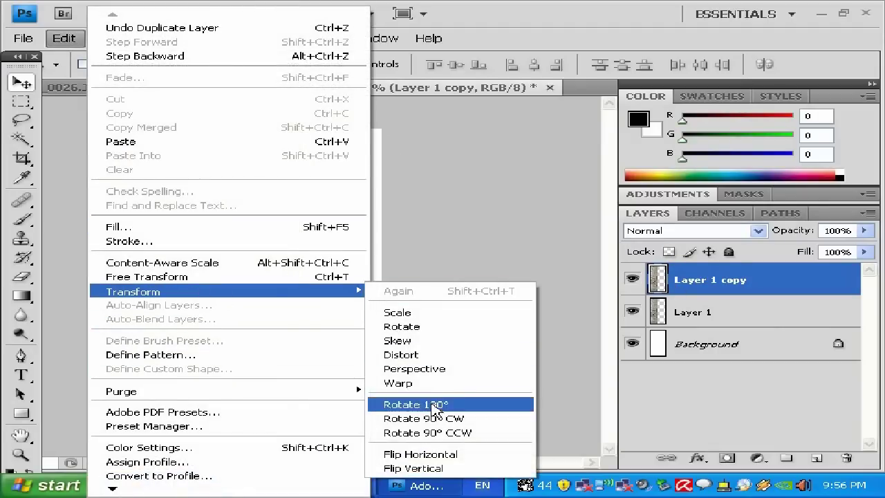
click(435, 454)
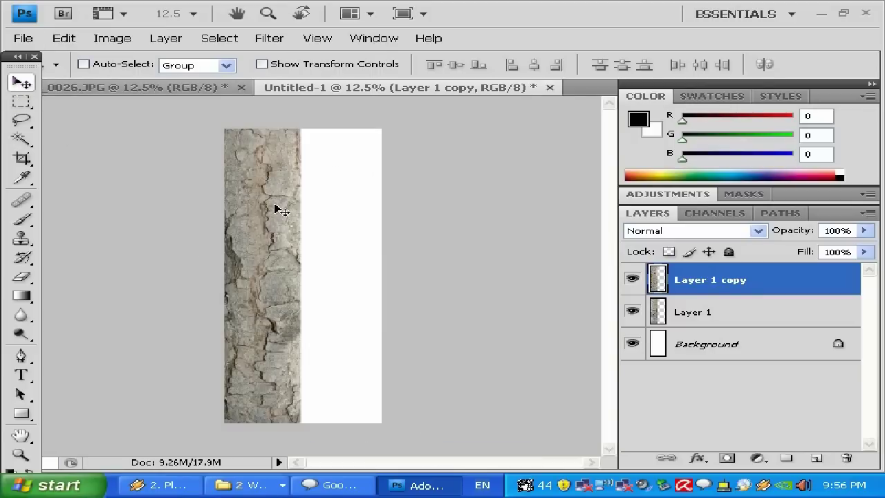
mouse_move(275, 209)
mouse_down()
mouse_move(348, 208)
mouse_move(282, 208)
mouse_up()
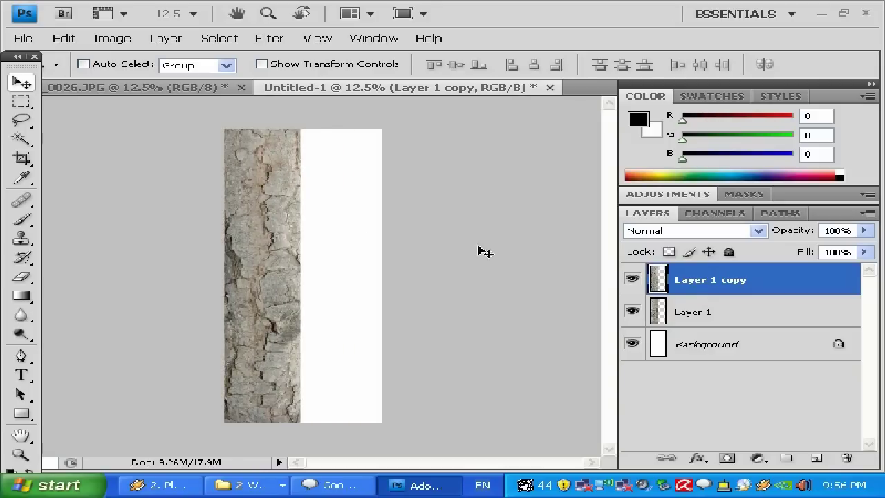
Step: Move the original strip on Layer 1 to the right of the flipped copy, hiding the copy meanwhile, and close the gap between them
click(705, 316)
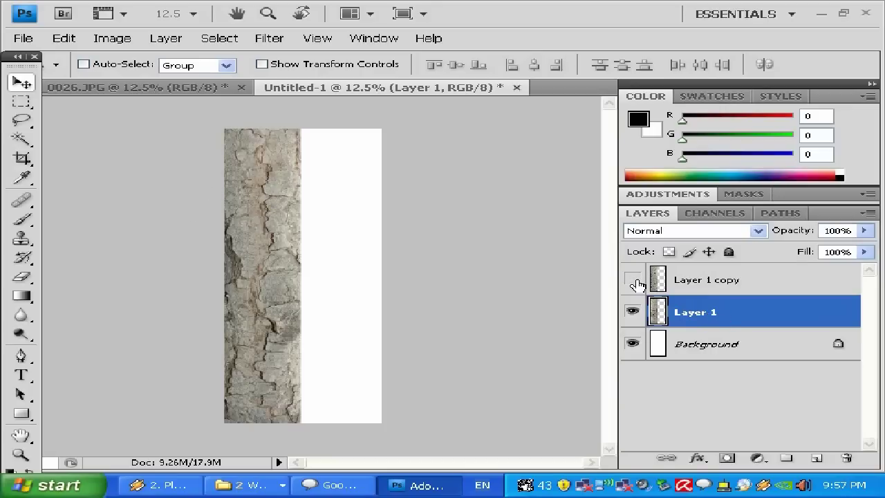
click(632, 279)
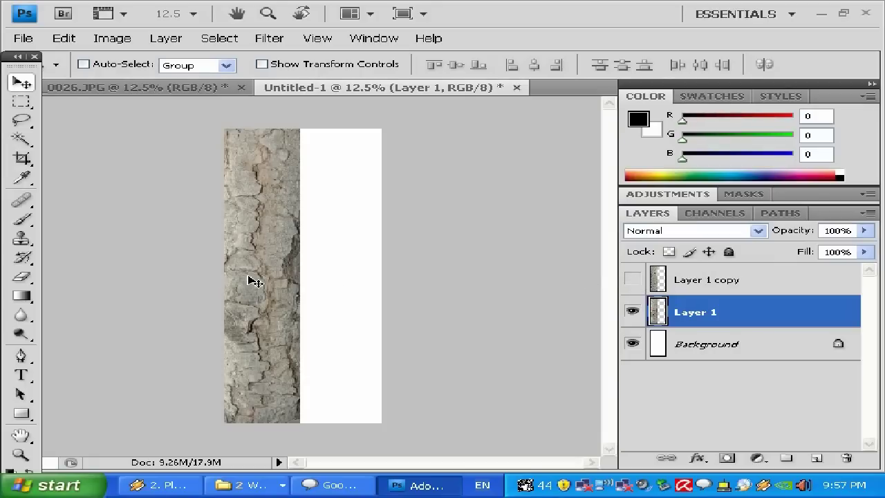
drag(255, 281, 322, 279)
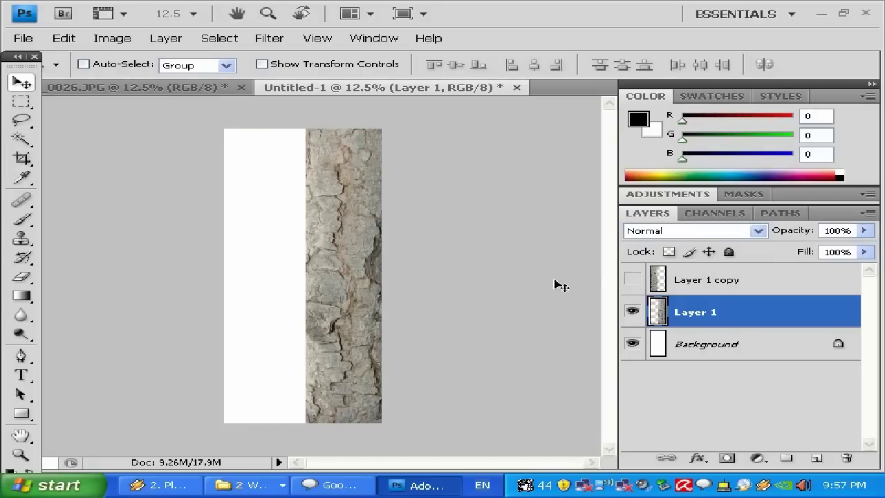
click(632, 281)
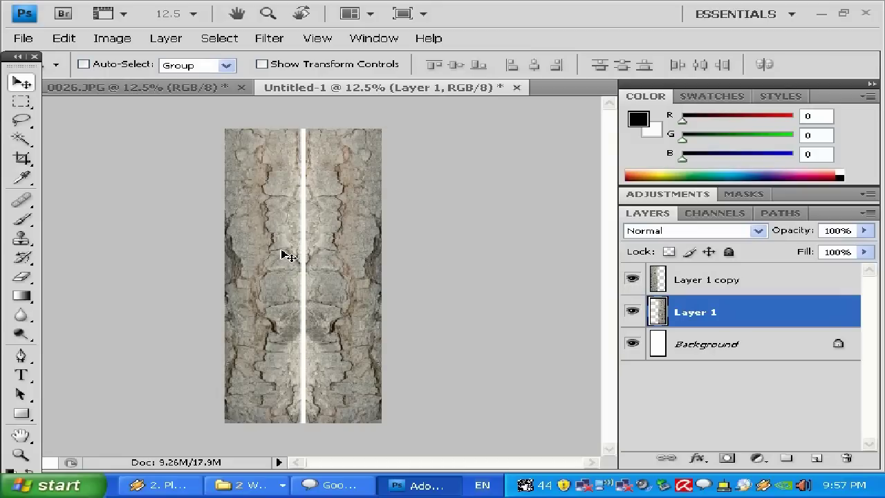
drag(332, 256, 330, 256)
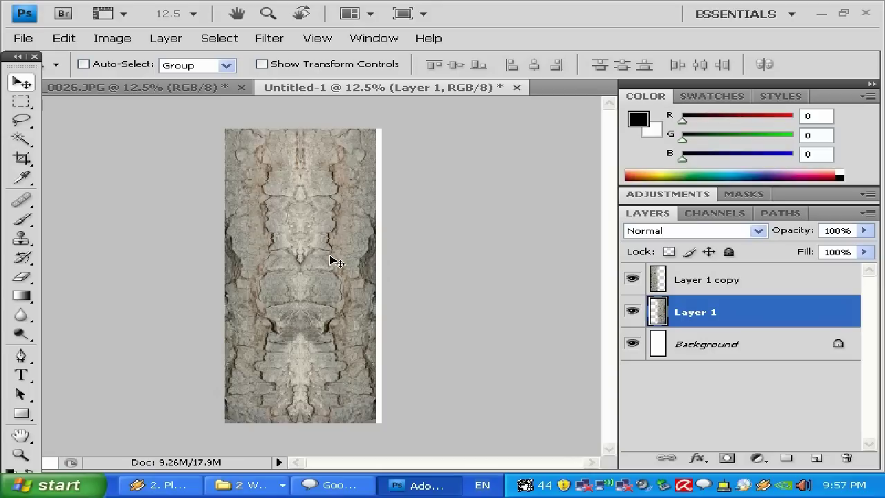
Step: Enlarge the joined strips to 33.3% and inspect the seam, toggling the last move off and on again
click(21, 454)
click(293, 340)
click(292, 339)
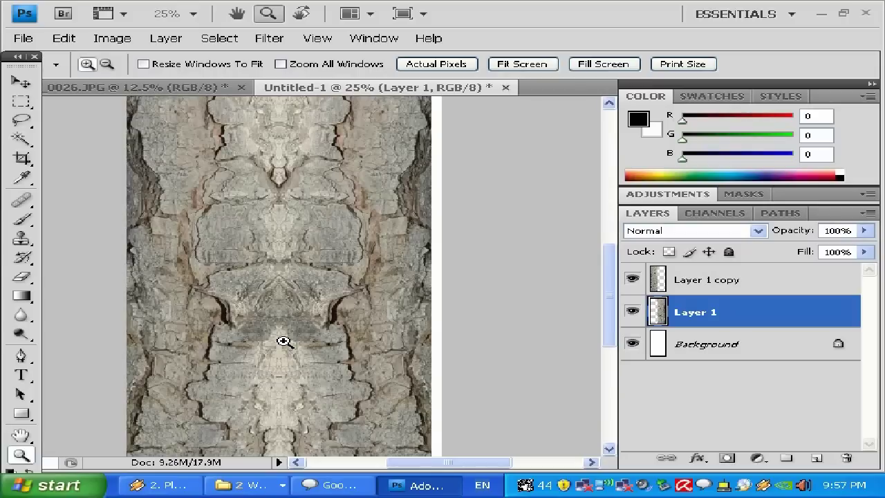
click(283, 341)
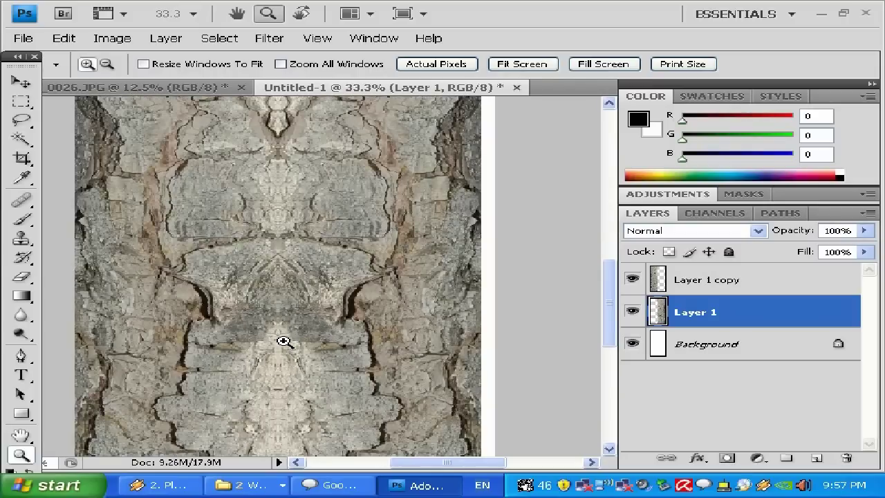
click(20, 82)
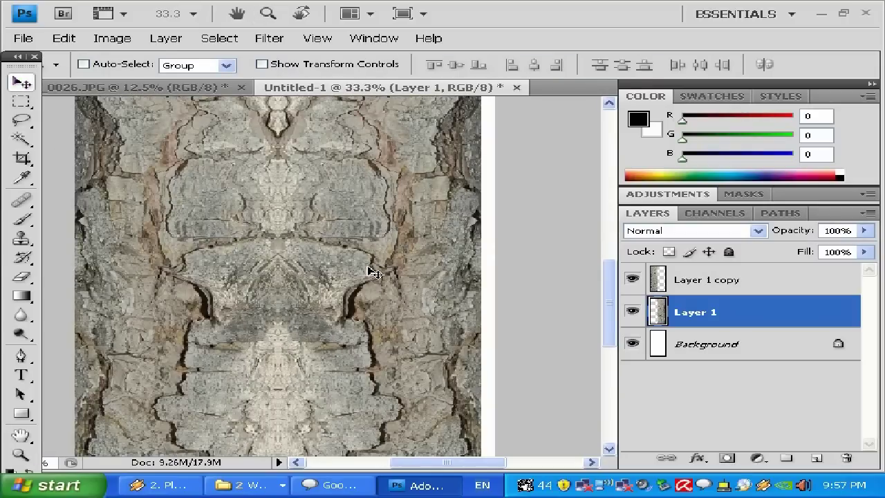
key(ctrl+z)
key(ctrl+z)
Step: Examine the mirrored bark pattern around the seam and along the strips' height at magnifications between 33.3% and 66.7%
click(21, 454)
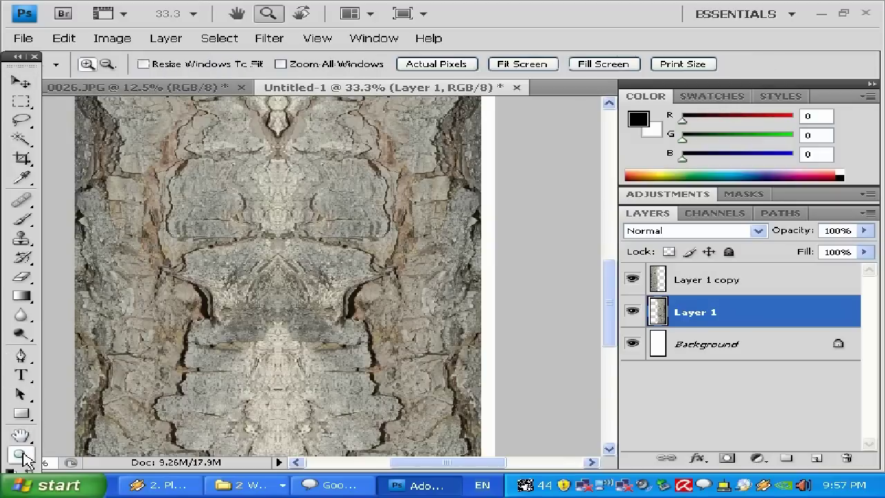
click(366, 327)
click(323, 318)
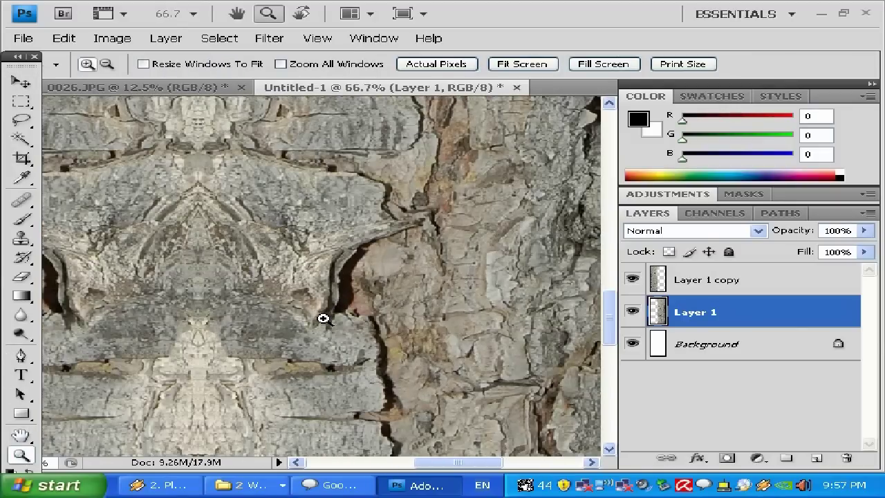
scroll(323, 318, down, 3)
right_click(323, 318)
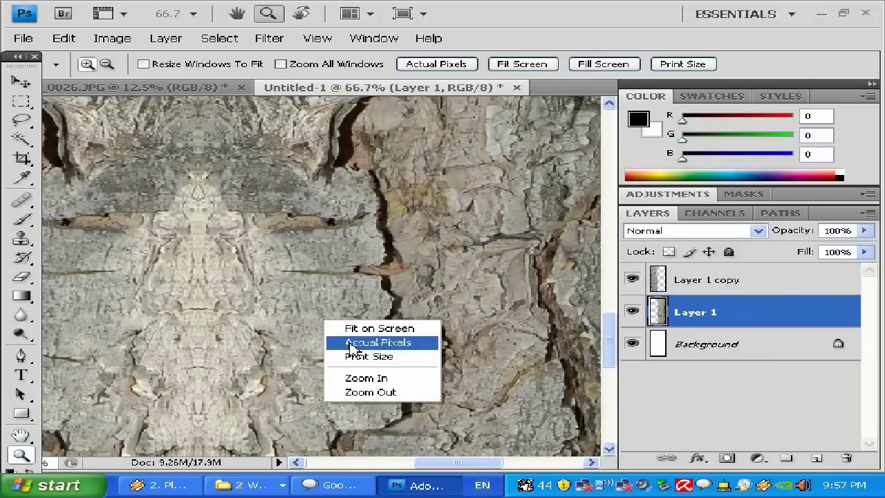
click(366, 392)
right_click(365, 397)
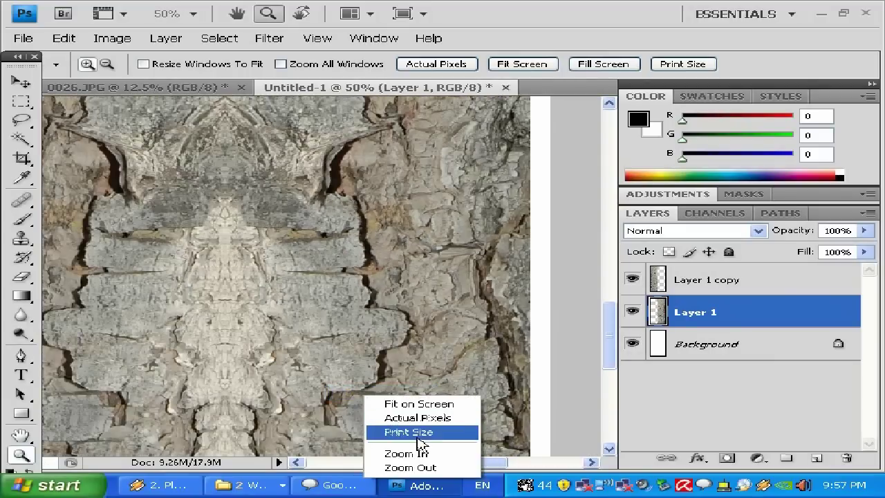
click(435, 469)
scroll(340, 260, up, 5)
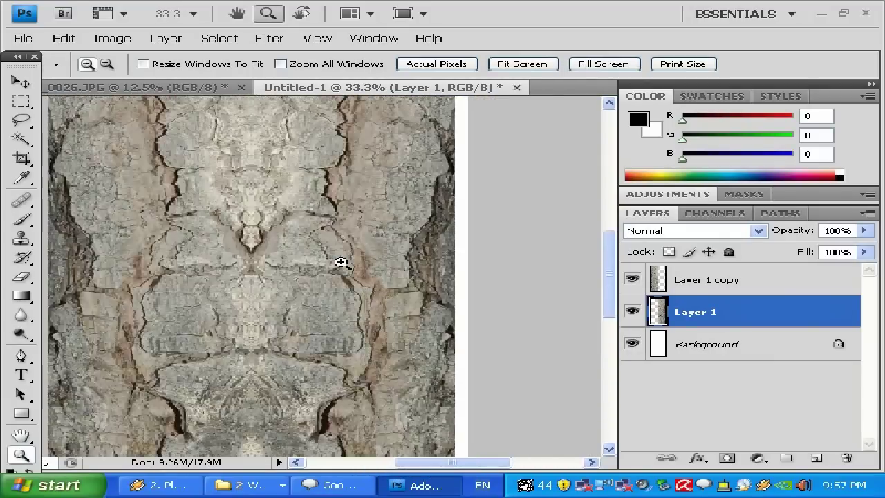
scroll(340, 261, up, 5)
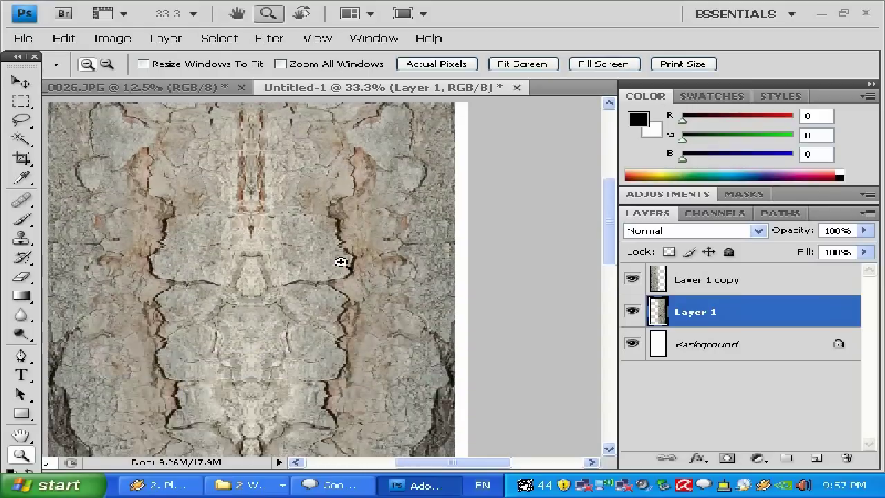
scroll(341, 261, down, 8)
scroll(341, 261, up, 8)
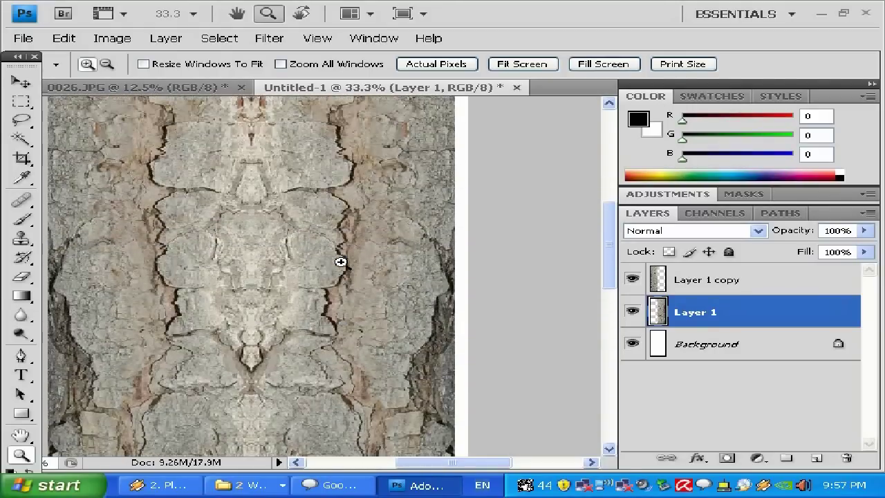
scroll(341, 262, up, 2)
scroll(340, 262, down, 6)
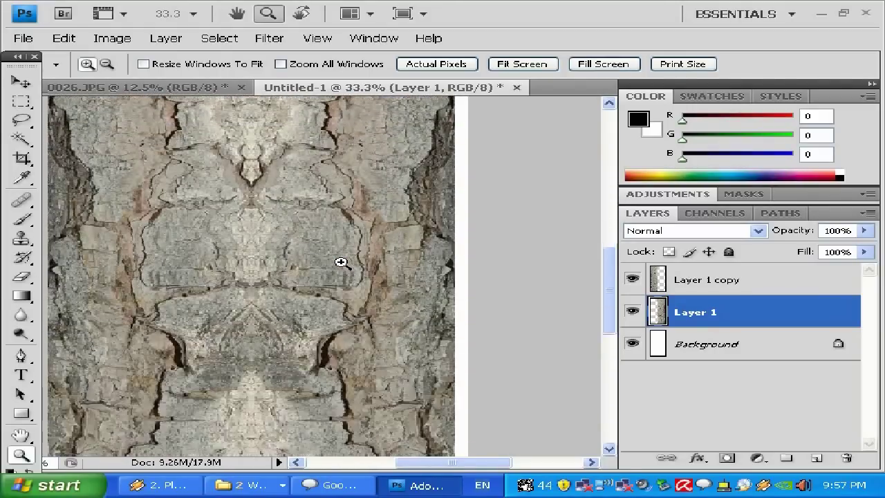
scroll(341, 261, down, 3)
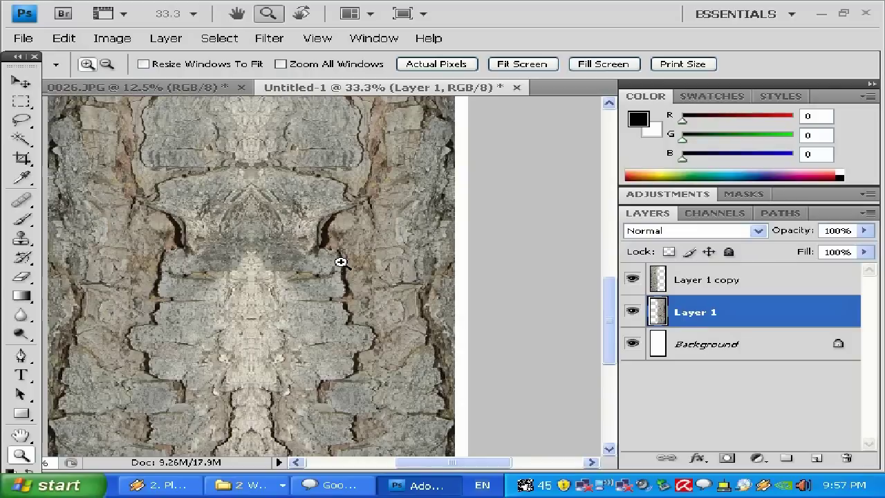
Step: Hide the Background layer beneath the two joined bark strips
click(633, 345)
right_click(202, 311)
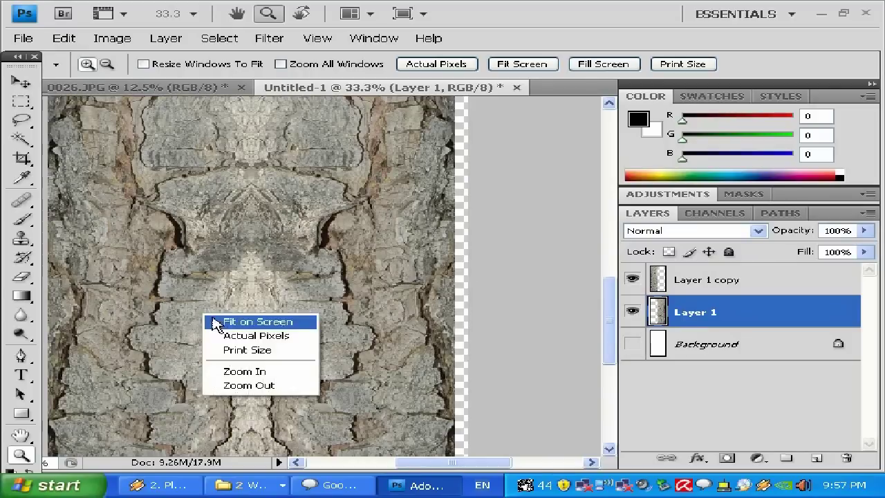
click(265, 385)
right_click(325, 278)
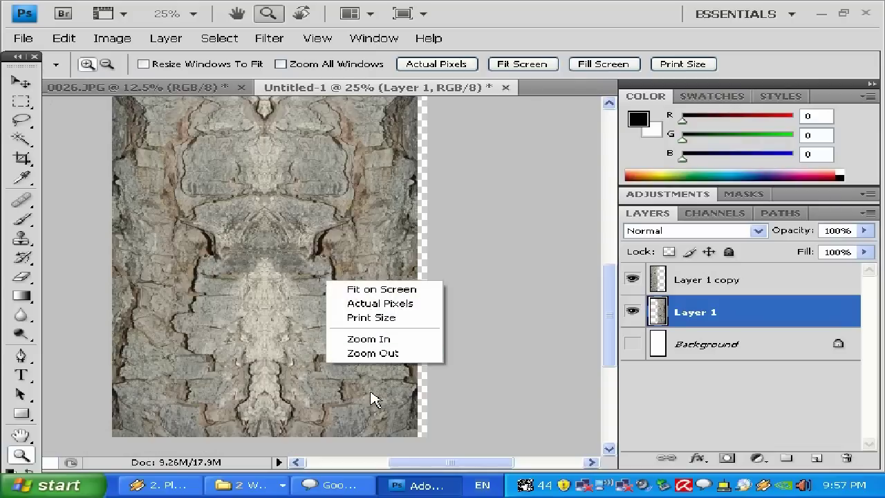
click(385, 357)
scroll(297, 318, up, 3)
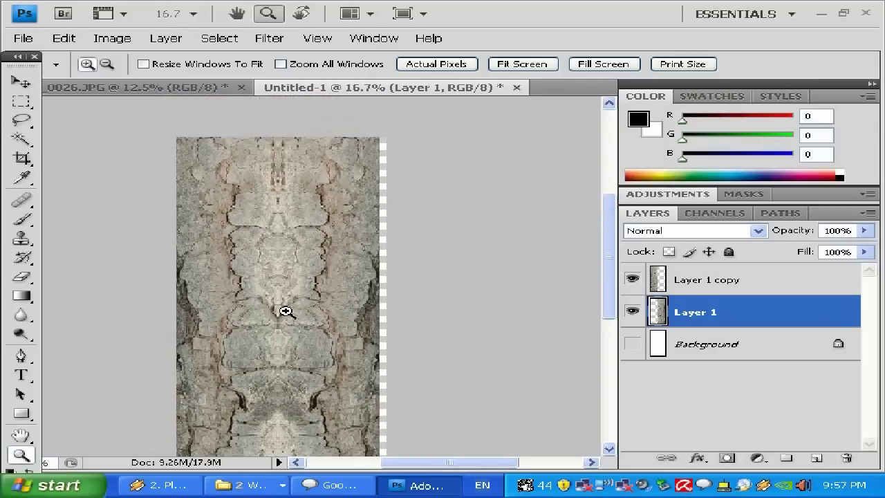
Step: Trim the empty transparent area beside the joined bark strips off the canvas
click(111, 40)
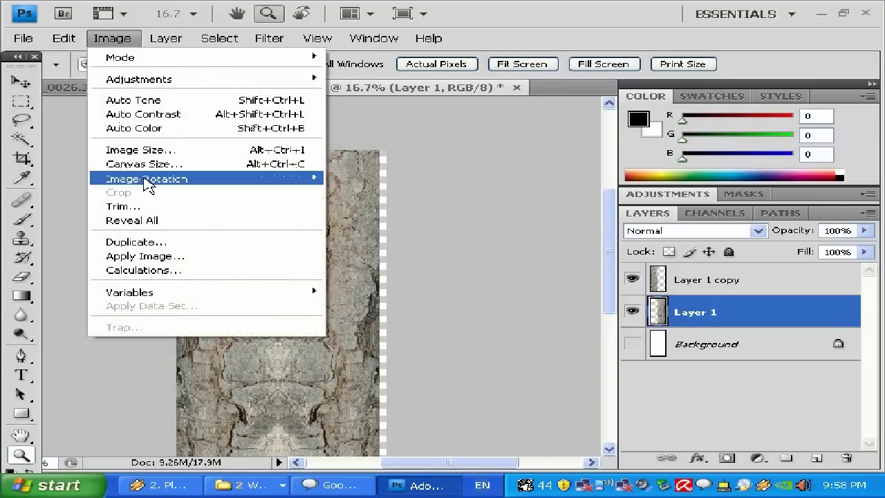
click(144, 205)
click(829, 185)
key(z)
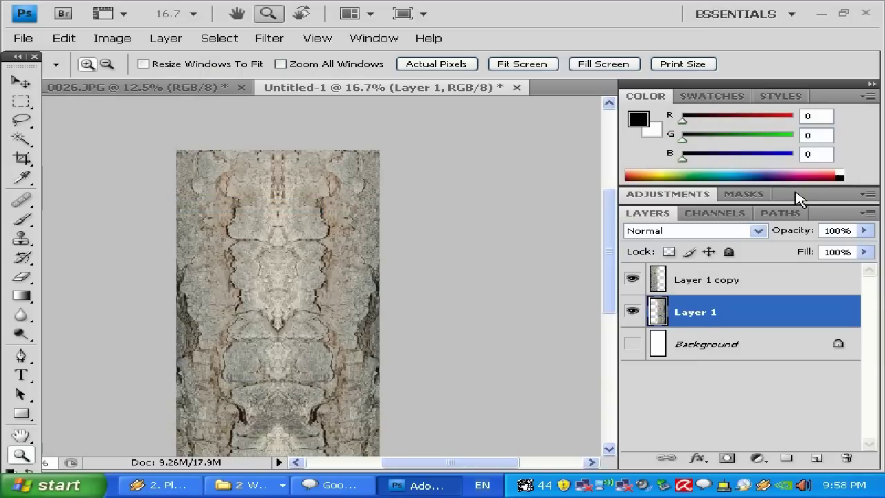
Step: Select the entire canvas and copy the visible bark layers merged
right_click(338, 337)
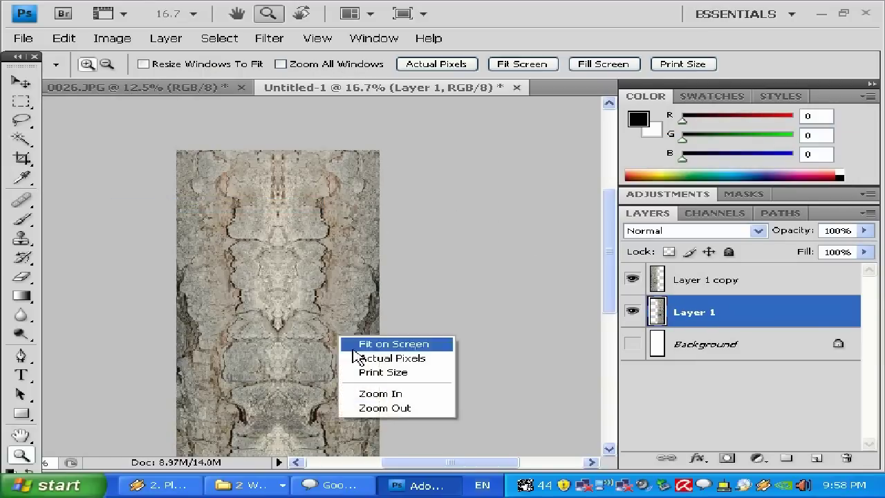
click(393, 410)
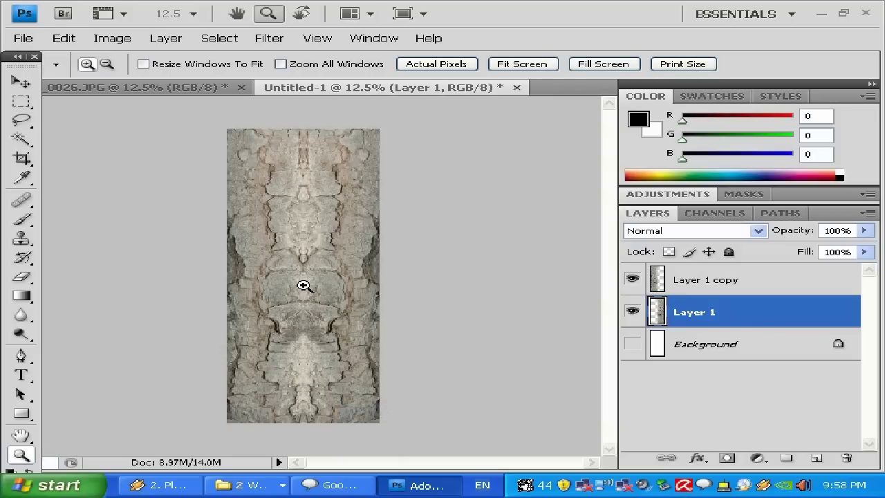
click(219, 38)
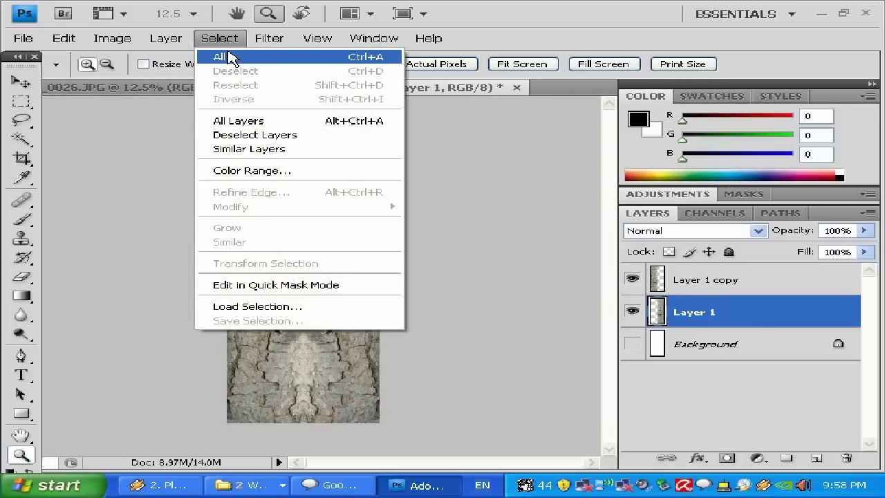
click(220, 57)
click(63, 40)
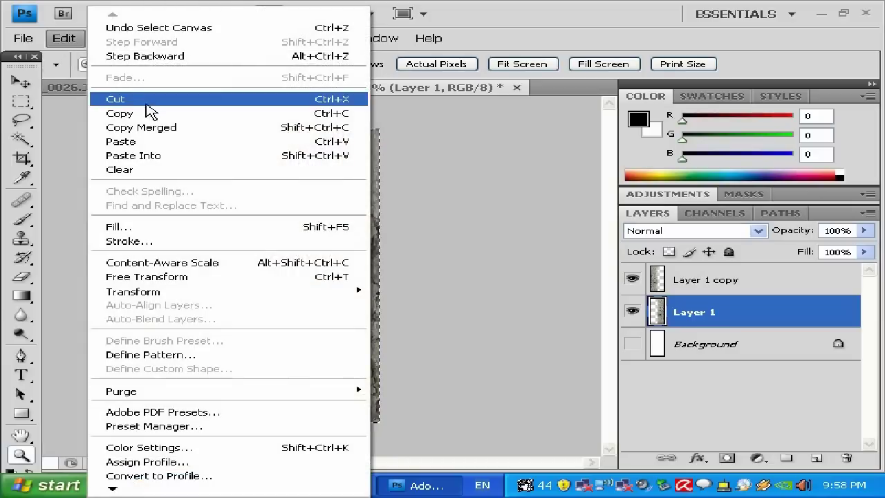
click(160, 129)
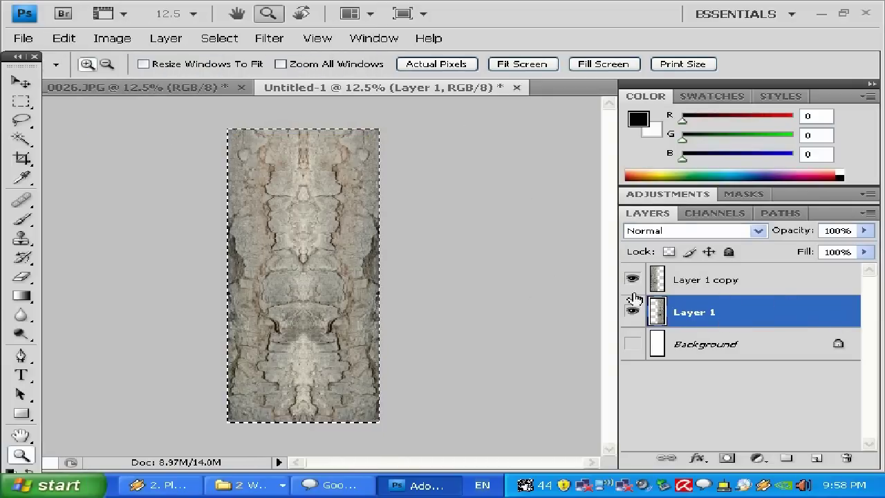
click(63, 38)
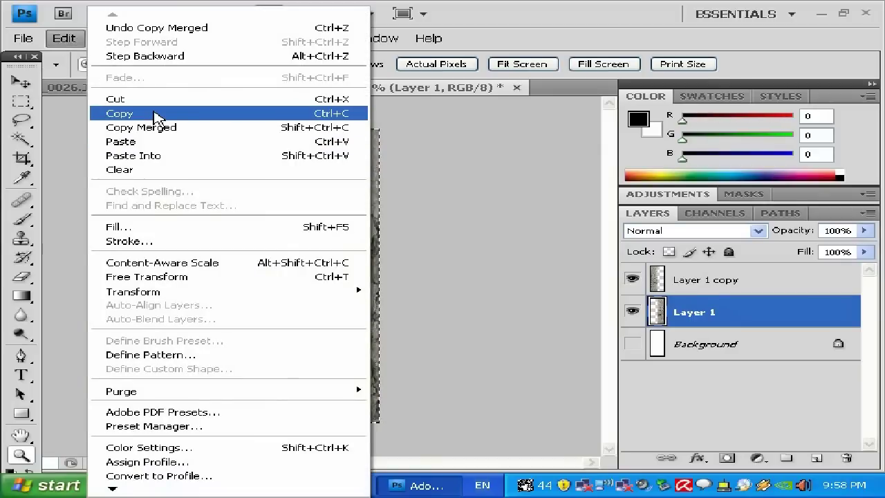
click(561, 17)
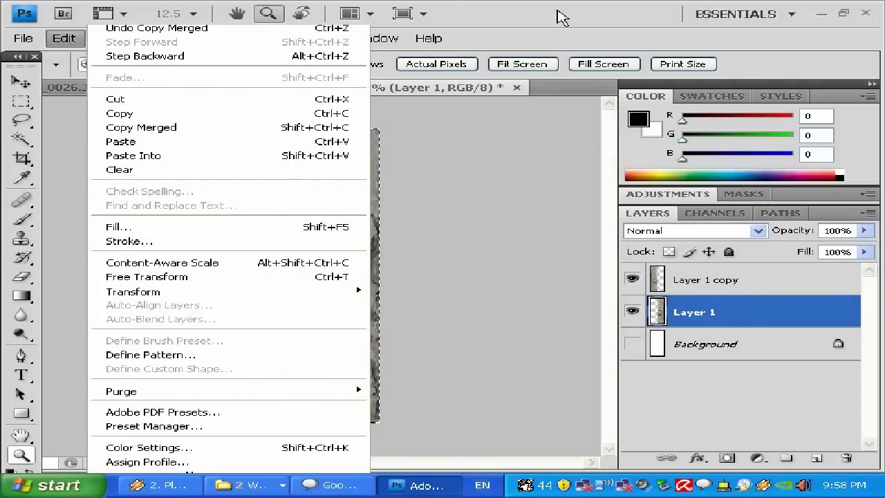
click(69, 39)
click(143, 128)
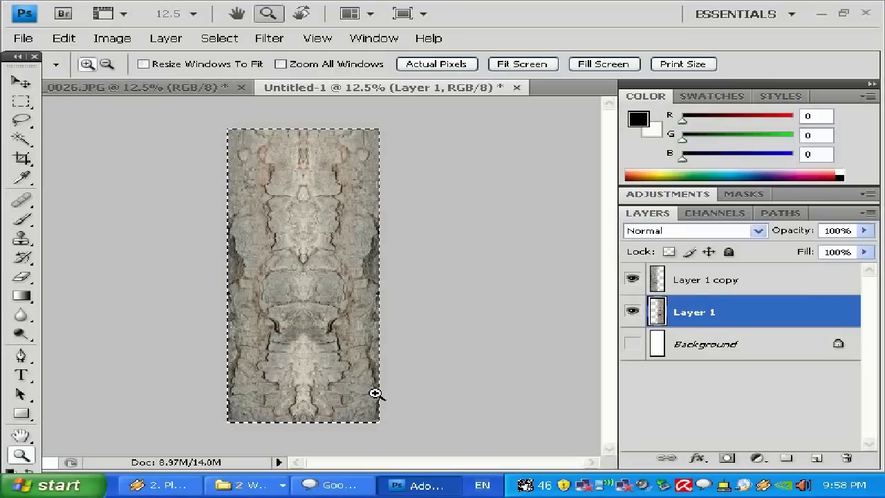
Step: Paste the merged bark as a new layer and place it above Layer 1 copy at the top of the stack
click(63, 40)
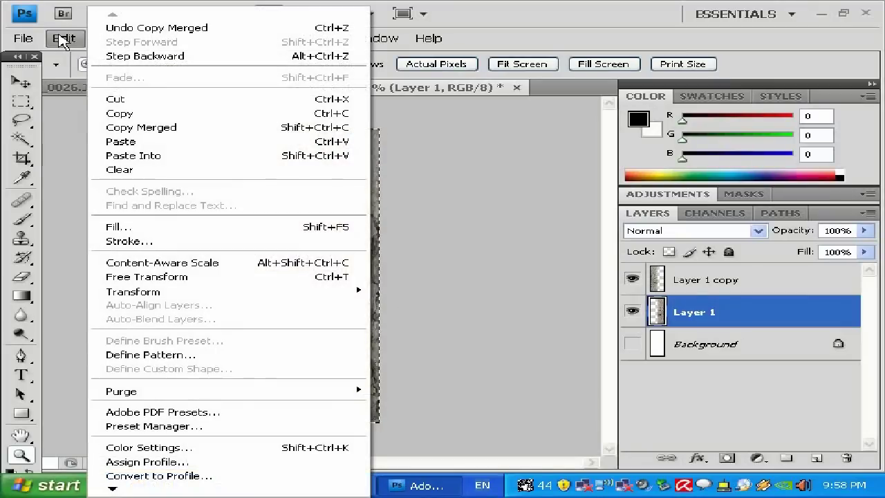
click(121, 141)
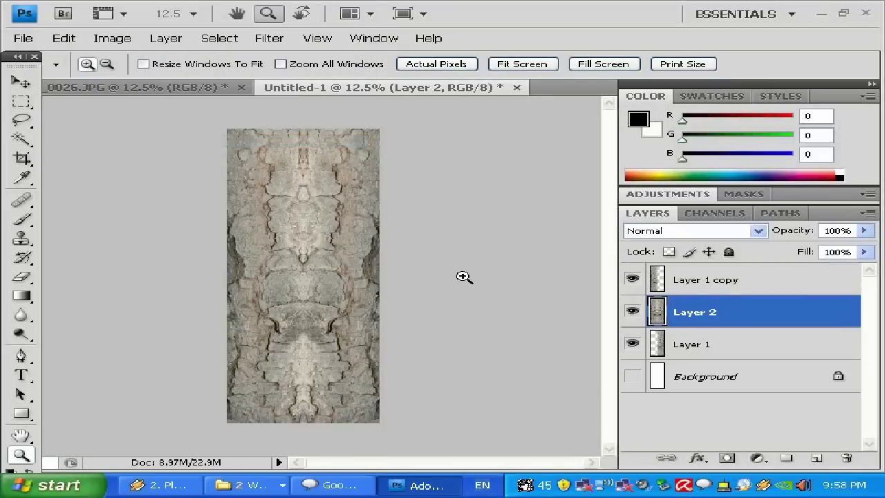
drag(678, 310, 691, 282)
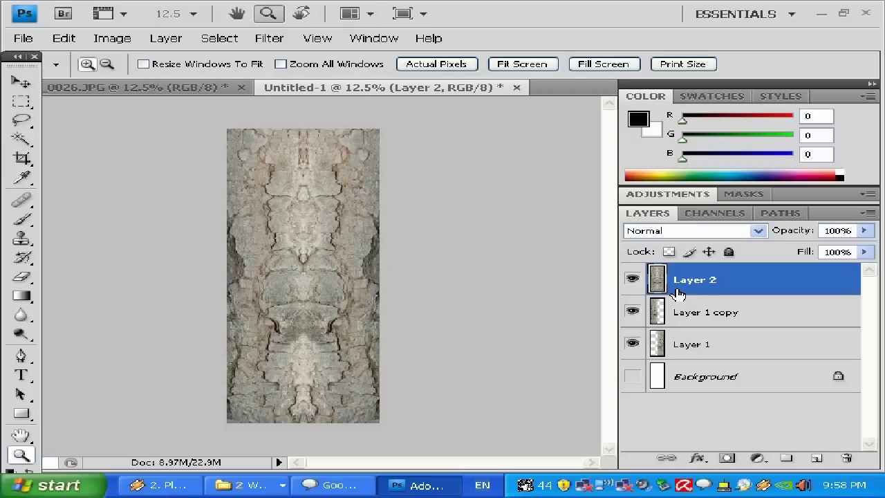
Step: Examine the merged bark on Layer 2 along its full height for mirrored patterns at magnifications between 12.5% and 25%
click(305, 275)
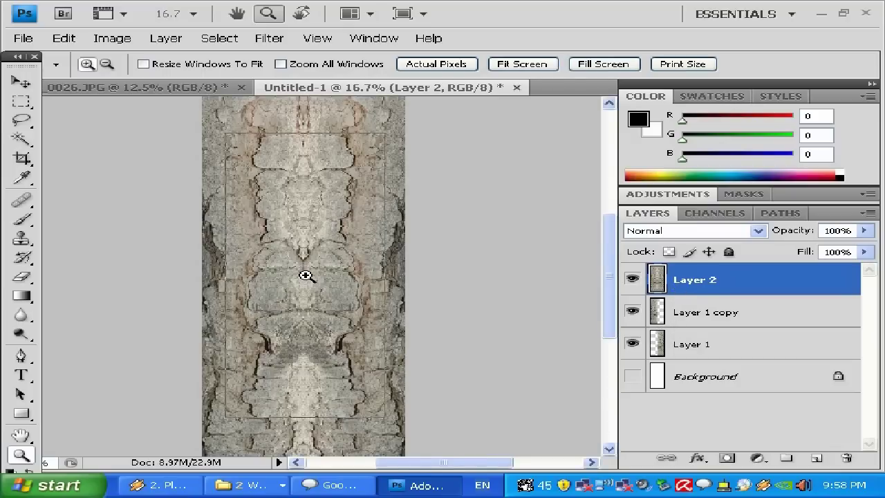
click(306, 275)
scroll(305, 275, up, 4)
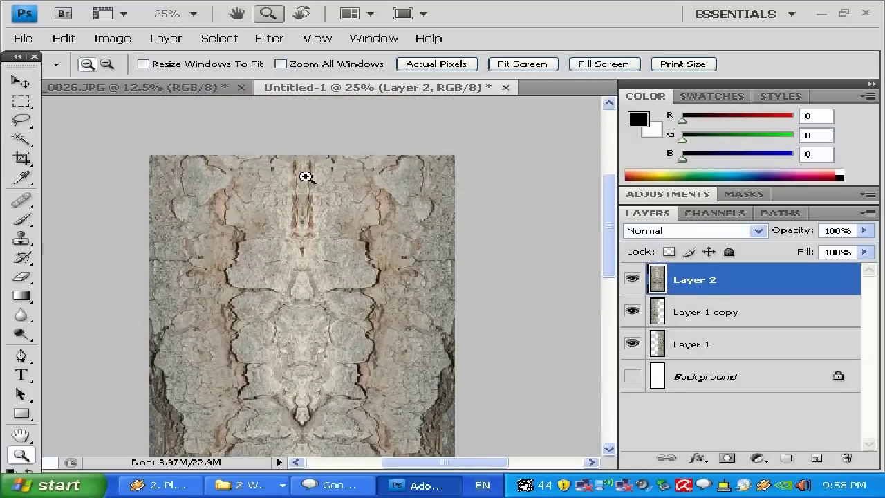
scroll(318, 313, down, 6)
scroll(318, 313, down, 2)
scroll(318, 313, up, 6)
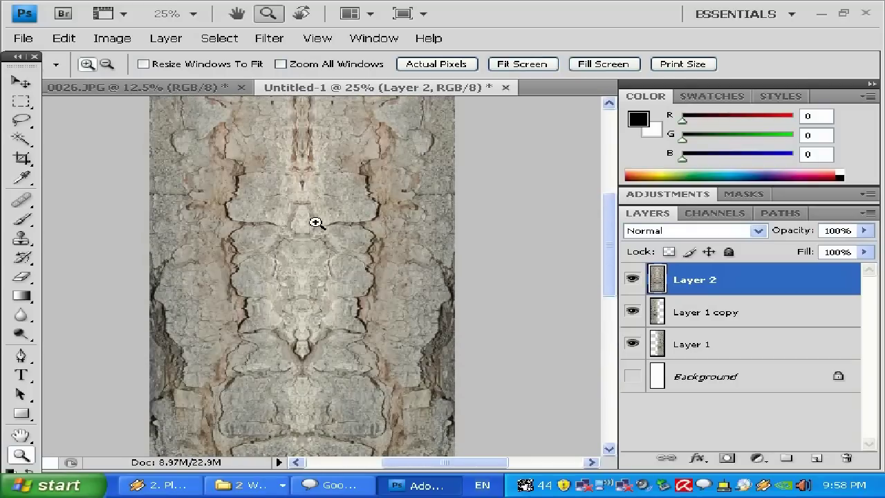
scroll(314, 266, up, 2)
right_click(314, 267)
click(349, 339)
scroll(339, 338, up, 2)
scroll(339, 338, down, 3)
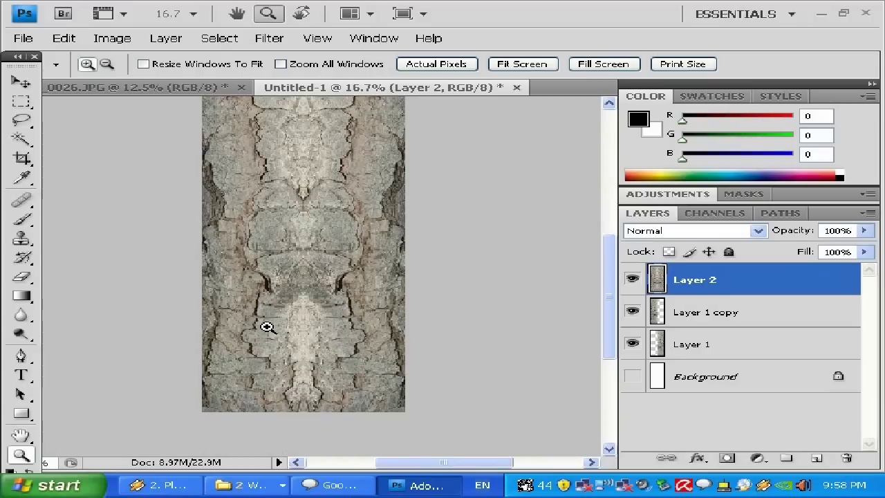
scroll(267, 328, up, 2)
scroll(387, 246, down, 2)
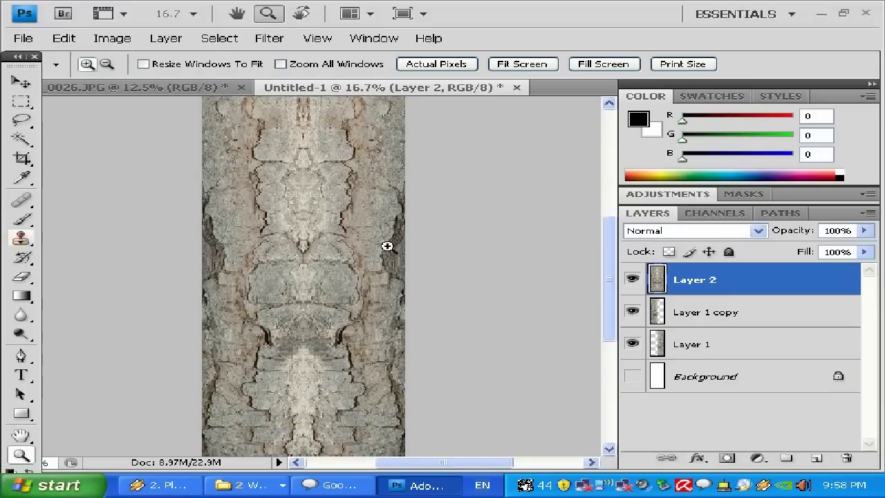
right_click(391, 249)
click(429, 321)
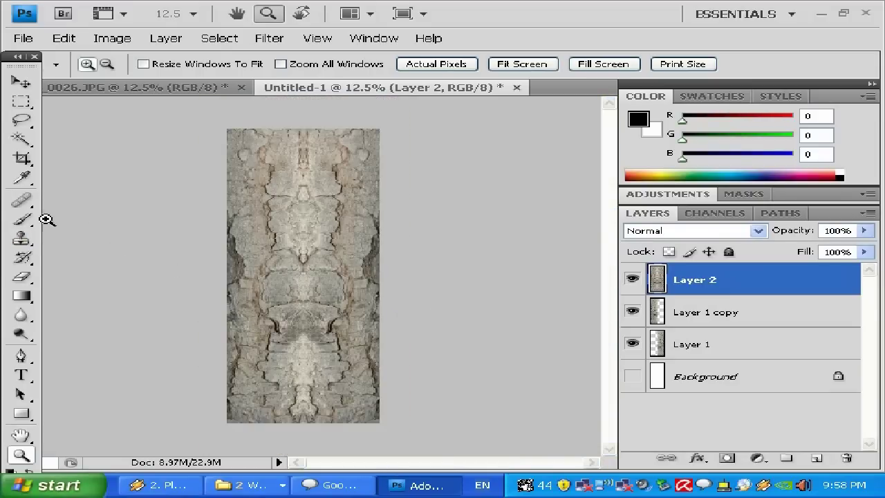
Step: Break up the mirrored pattern along the seam in Layer 2's lower half with a 434 px Healing Brush, using sampled bark
click(22, 201)
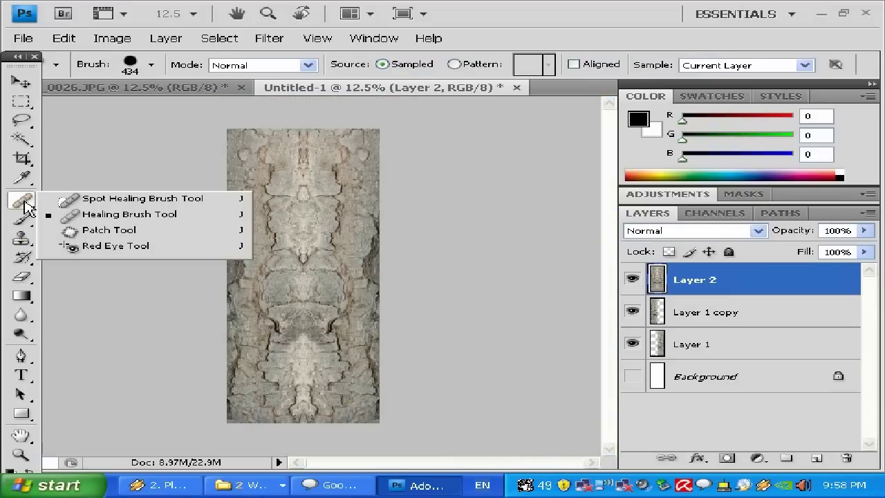
click(90, 215)
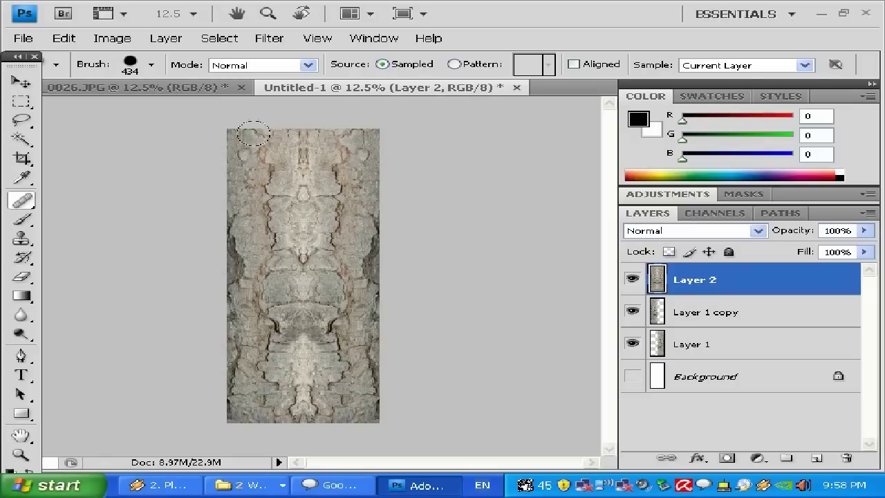
click(132, 66)
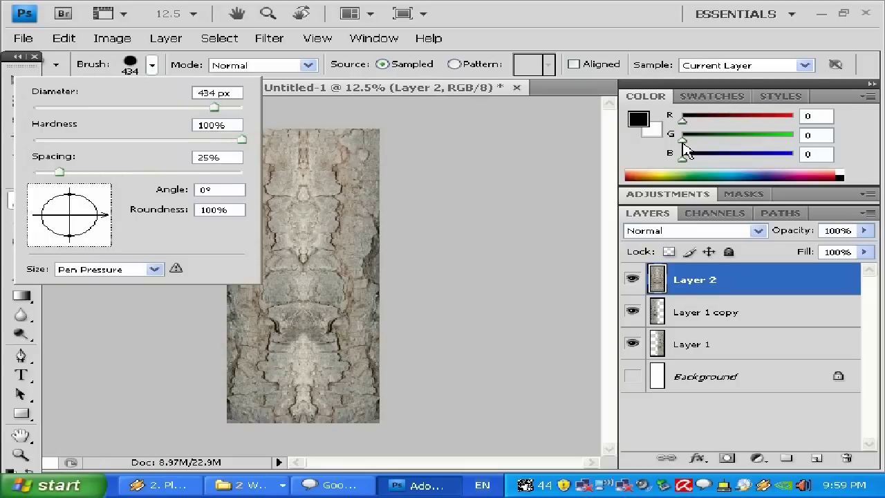
click(616, 166)
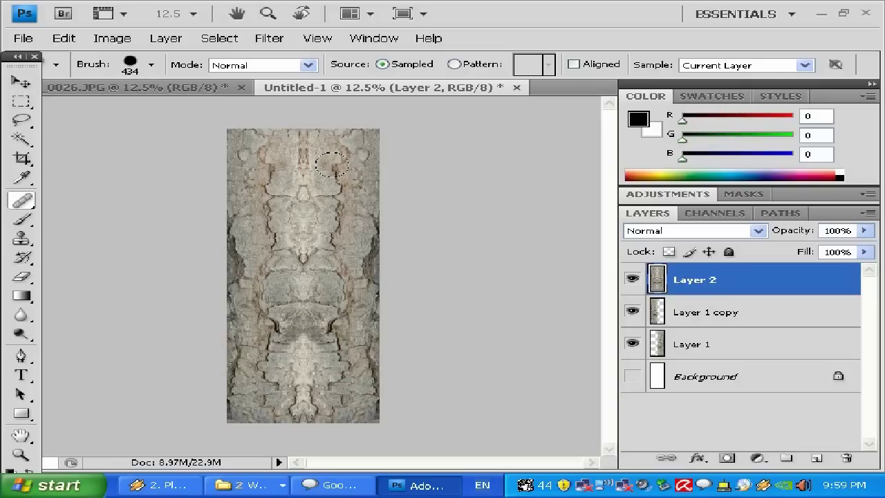
alt+click(354, 182)
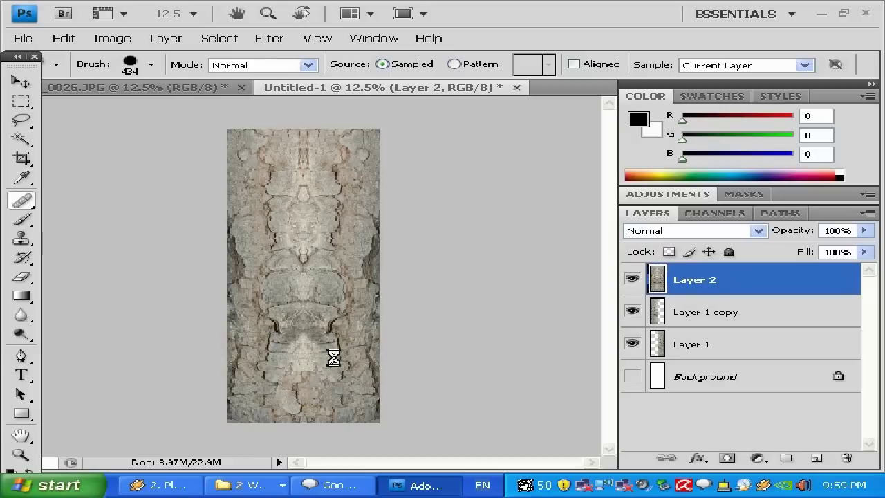
click(347, 339)
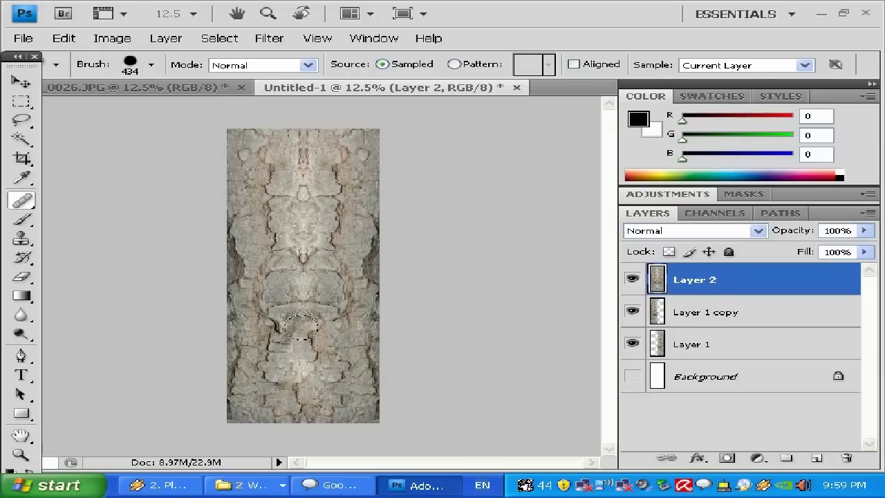
click(284, 388)
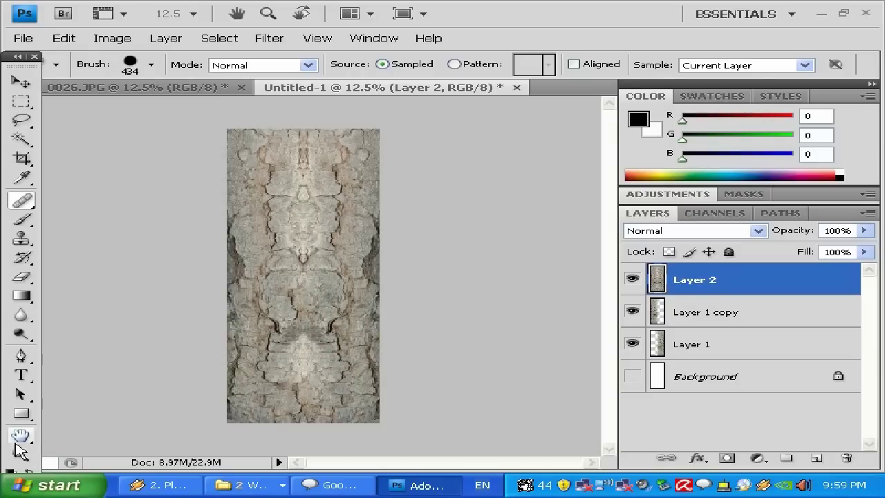
Step: Examine the healed bark patches along the seam in Layer 2's lower half at magnifications up to 66.7%
click(20, 454)
click(322, 398)
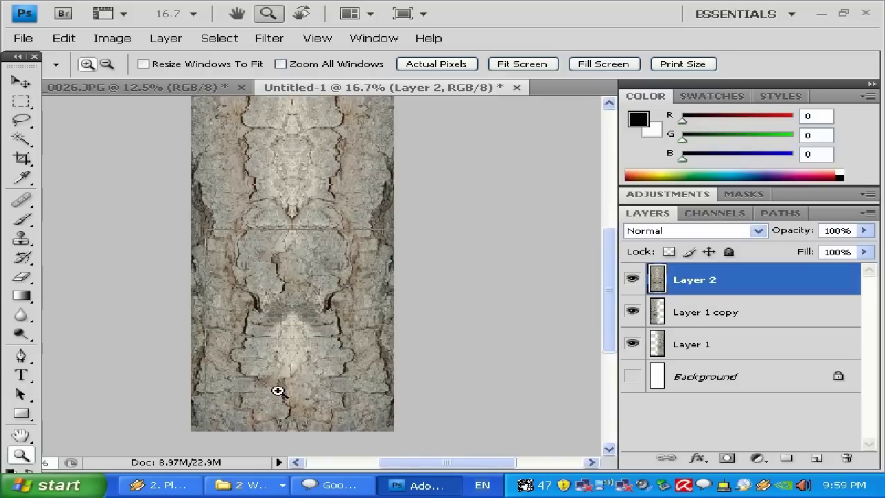
click(277, 392)
click(277, 389)
scroll(277, 388, down, 2)
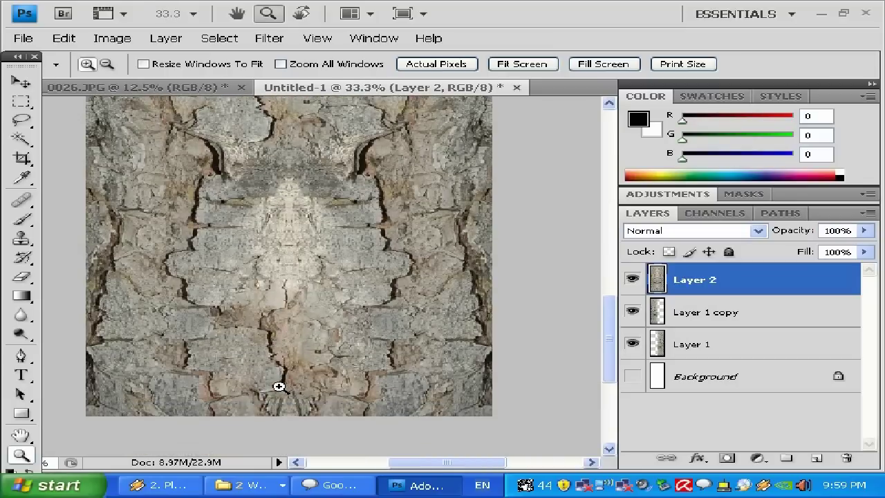
scroll(279, 386, up, 4)
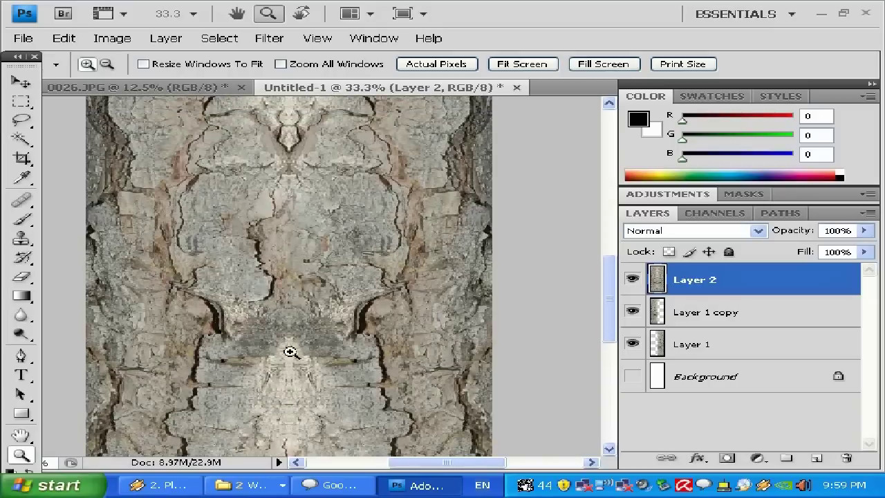
click(292, 278)
click(292, 279)
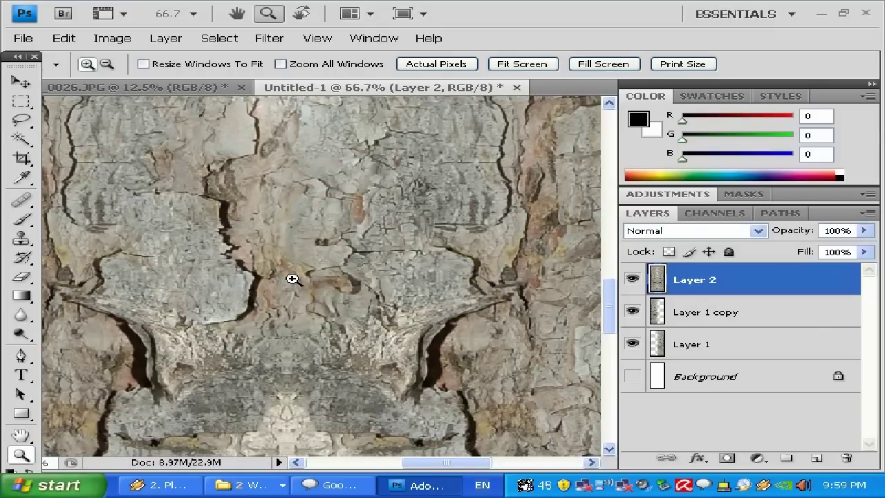
Step: Break up the mirrored pattern along the seam in Layer 2's upper half with a 434 px Healing Brush and sampled bark
right_click(292, 279)
click(308, 288)
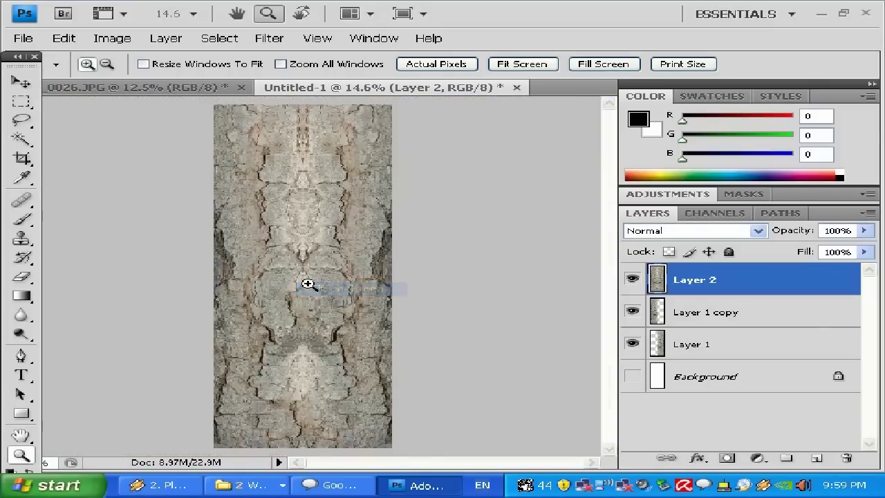
click(21, 200)
click(128, 213)
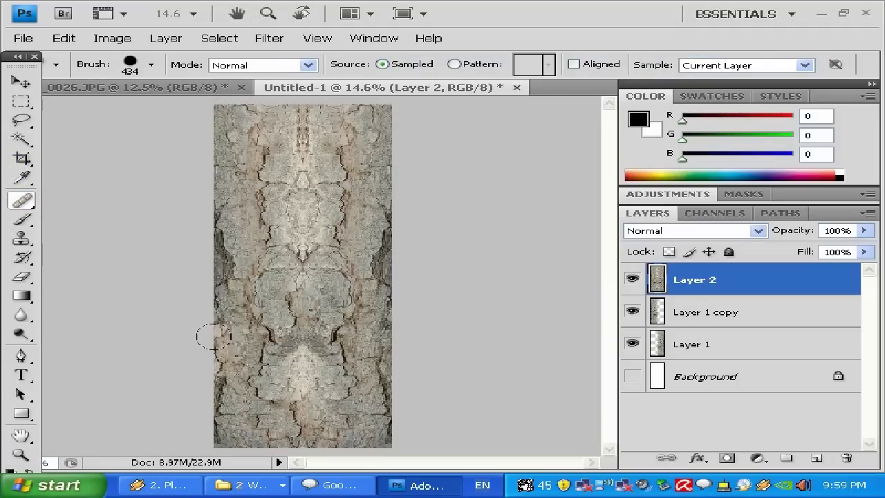
alt+click(260, 359)
mouse_move(288, 306)
mouse_down()
mouse_move(291, 269)
mouse_move(284, 250)
mouse_up()
drag(311, 173, 291, 123)
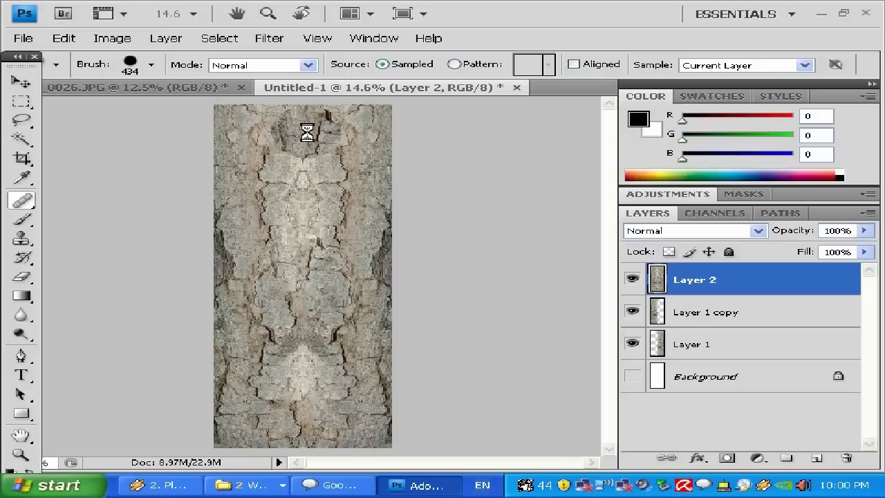
mouse_move(306, 224)
mouse_down()
mouse_move(275, 214)
mouse_move(233, 176)
mouse_up()
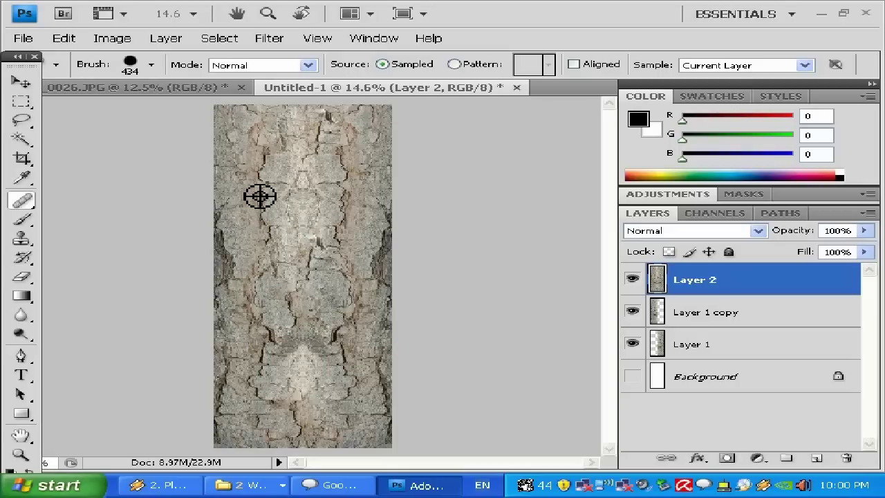
Step: Heal the pale mirrored patch on the seam in Layer 2's lower quarter, using bark sampled from around the left crack
alt+click(260, 196)
mouse_move(233, 176)
mouse_down()
mouse_move(293, 211)
mouse_move(318, 252)
mouse_up()
drag(312, 349, 291, 371)
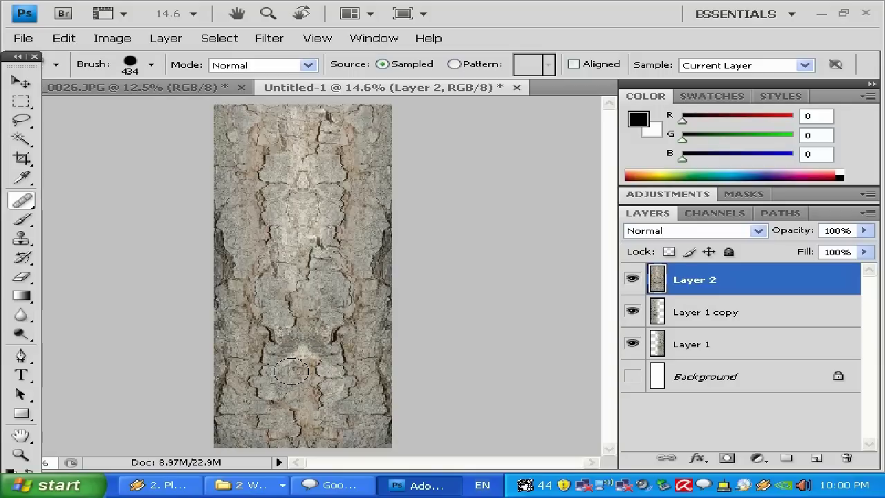
drag(290, 344, 308, 357)
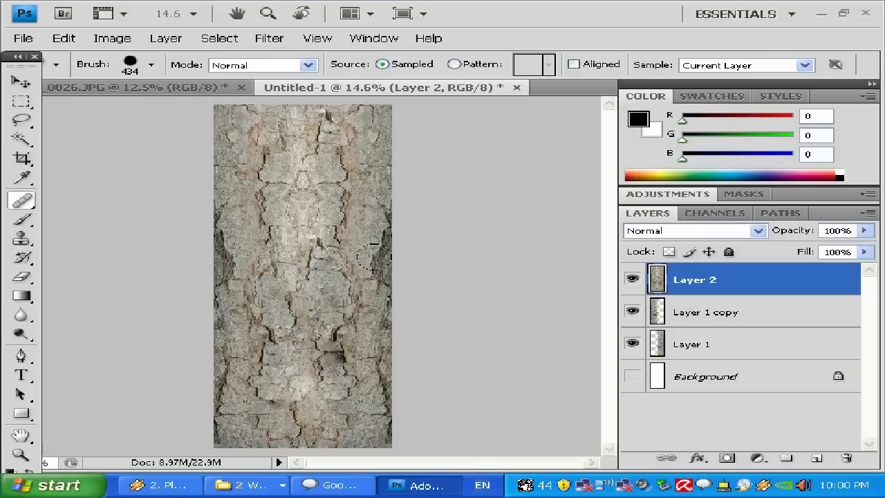
Step: Examine the dark healed patch beside the right-hand crack in Layer 2's lower half at magnifications up to 100%
click(21, 455)
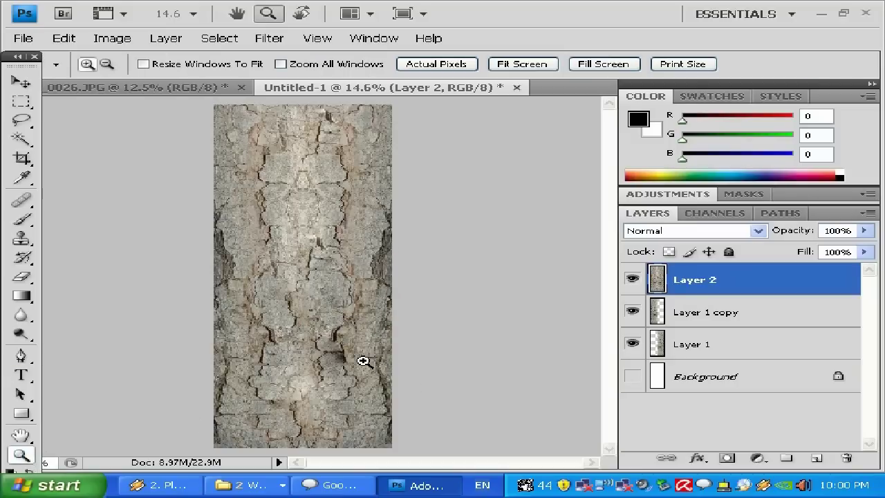
click(279, 359)
click(306, 348)
click(389, 359)
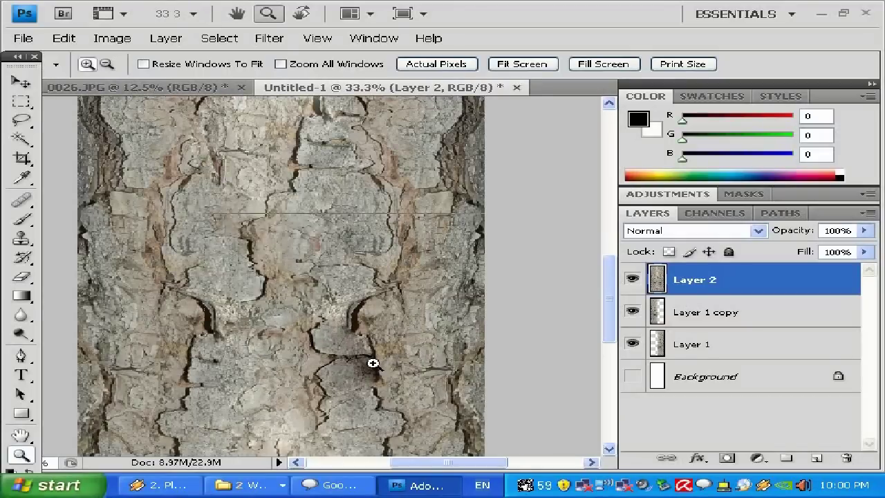
click(373, 363)
click(361, 318)
click(362, 327)
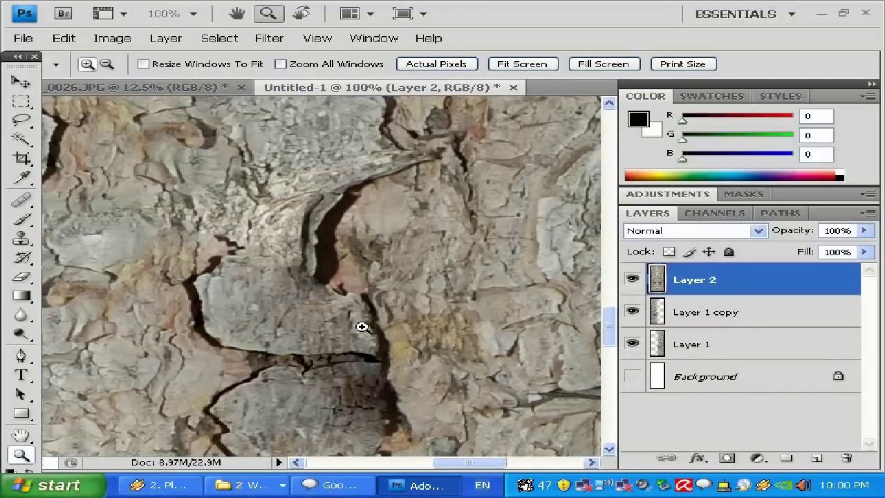
right_click(361, 327)
click(371, 335)
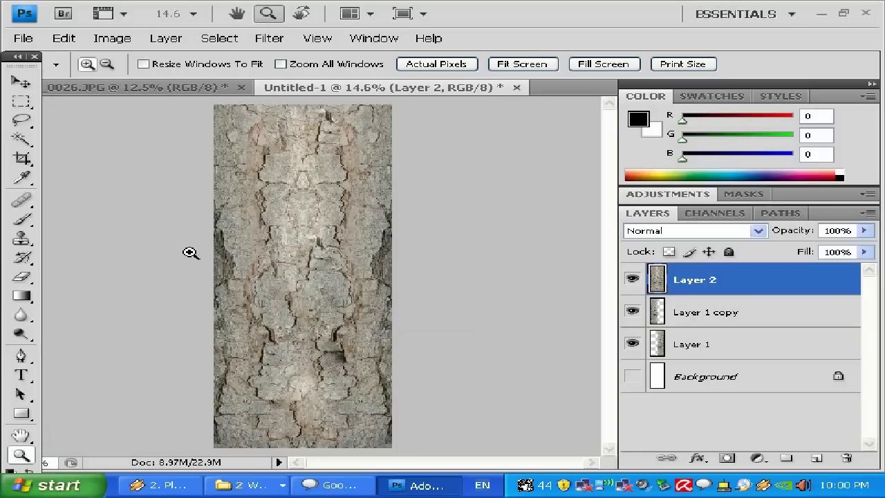
Step: Heal the remaining pale symmetry along Layer 2's central seam with bark sampled beside the right-hand crack at mid-height
click(26, 199)
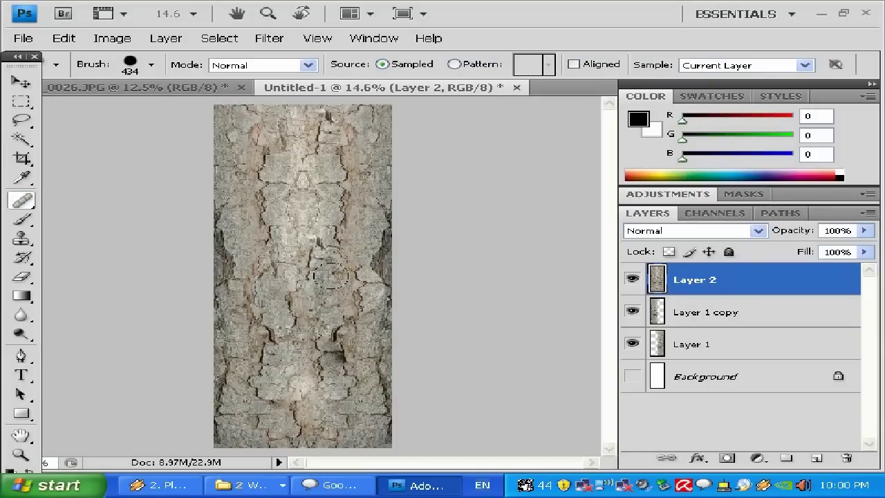
alt+click(358, 293)
mouse_move(325, 280)
mouse_down()
mouse_move(283, 215)
mouse_move(296, 180)
mouse_move(284, 143)
mouse_move(293, 198)
mouse_up()
mouse_move(355, 400)
mouse_down()
mouse_move(299, 383)
mouse_move(280, 366)
mouse_move(297, 380)
mouse_up()
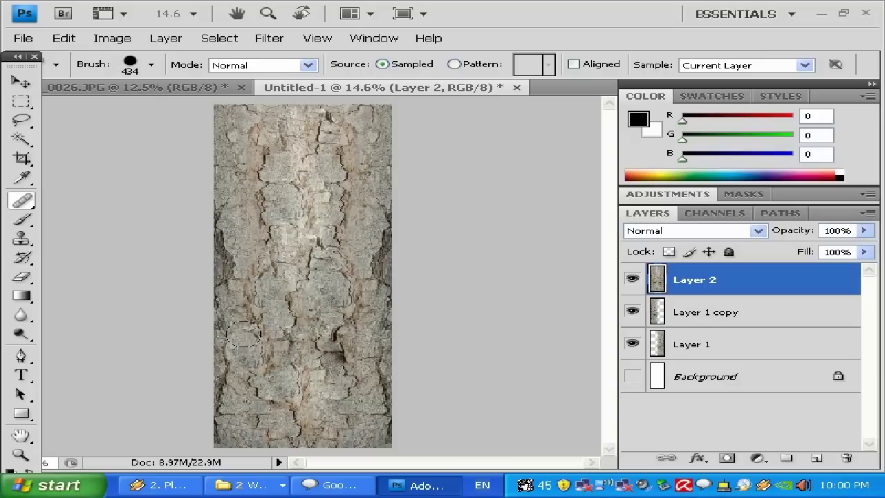
Step: Resample bark from the trunk's left side and heal the repeating shapes along the seam's upper half and bottom end
alt+click(270, 354)
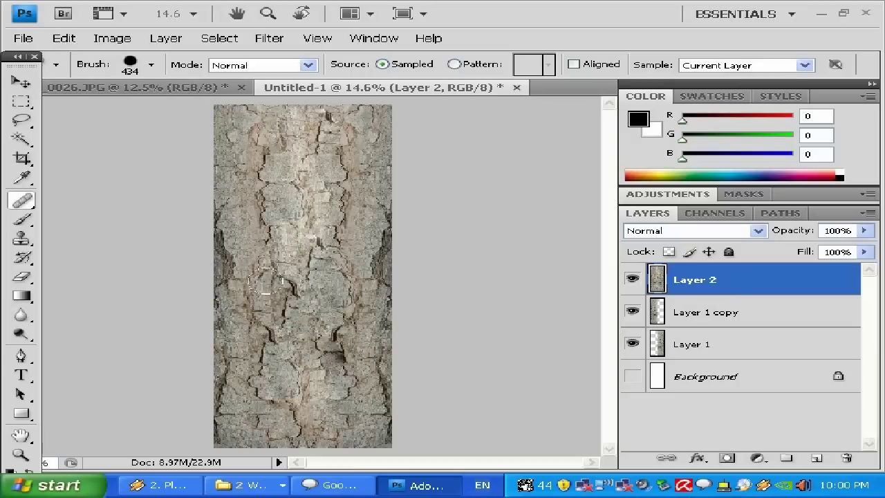
mouse_move(383, 187)
mouse_down()
mouse_move(269, 135)
mouse_move(276, 111)
mouse_up()
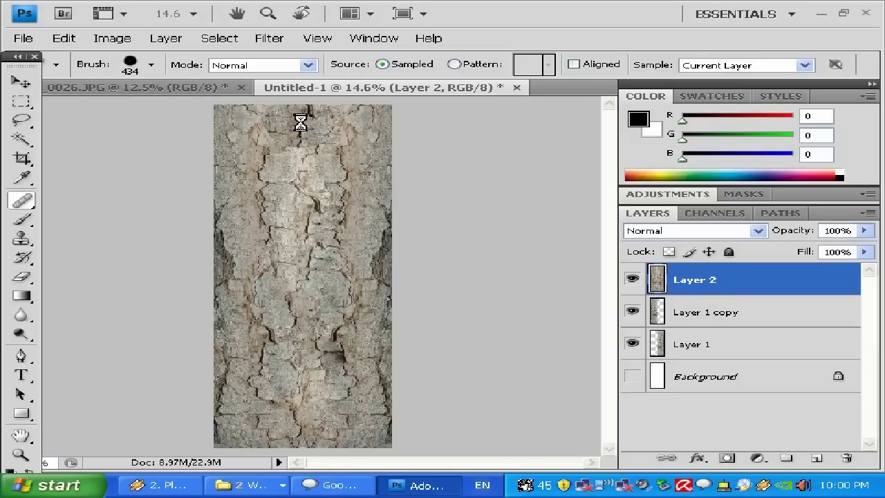
alt+click(222, 227)
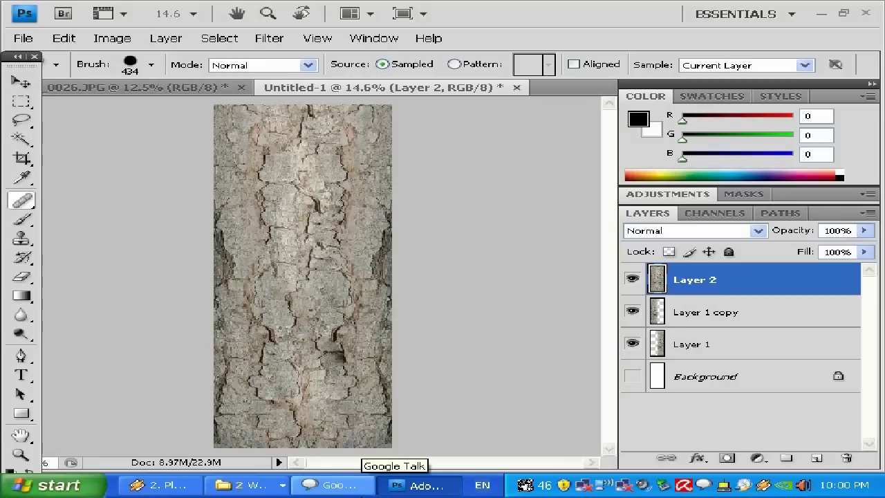
click(283, 427)
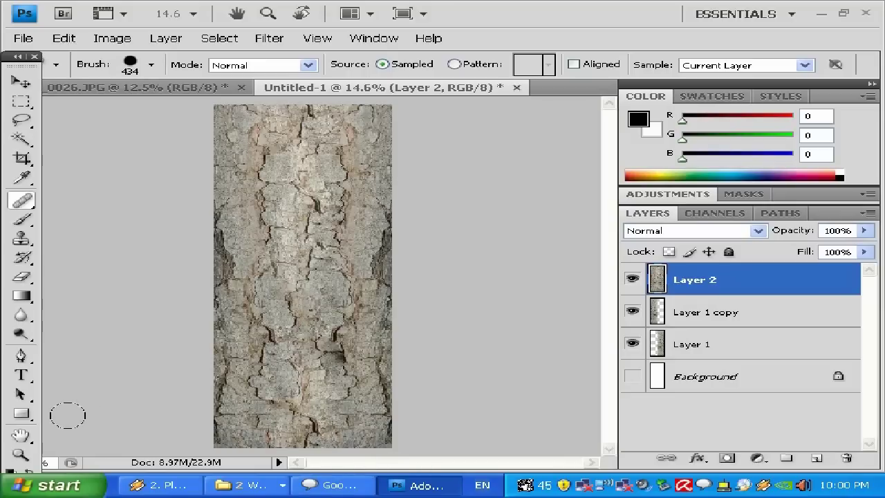
Step: Try healing patches right of the seam, and break up the symmetry at its top end with resampled bark
click(356, 418)
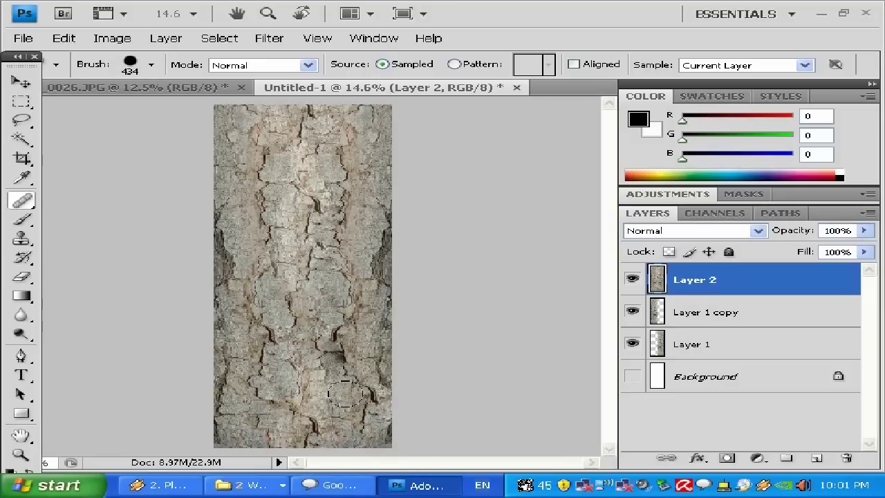
alt+click(366, 411)
click(349, 272)
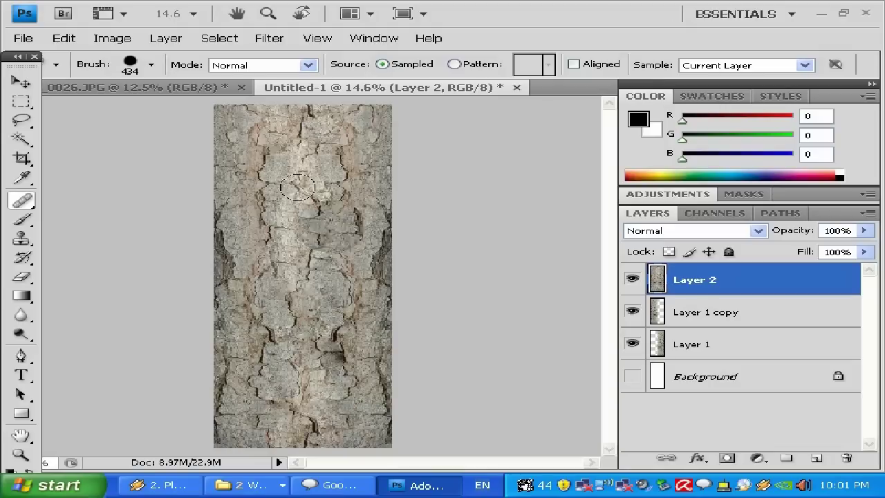
click(307, 138)
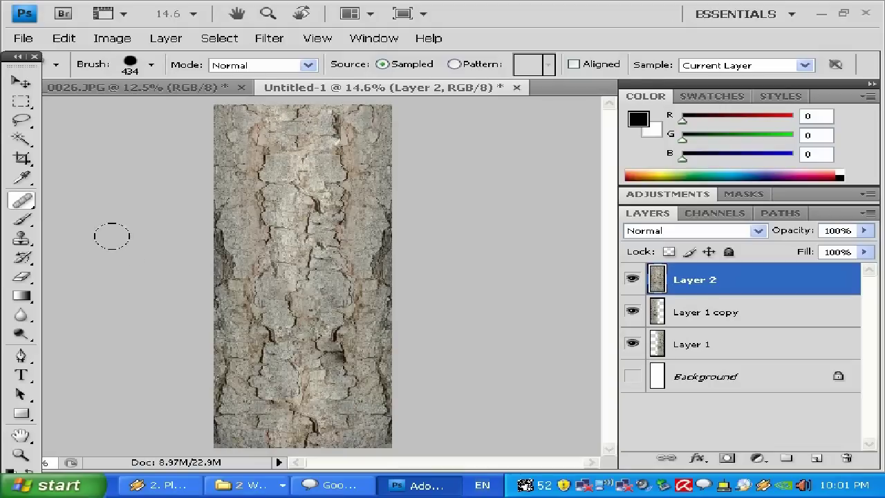
Step: Examine the healed bark along Layer 2's full height for leftover symmetry and visible patches at magnifications up to 50%
click(21, 454)
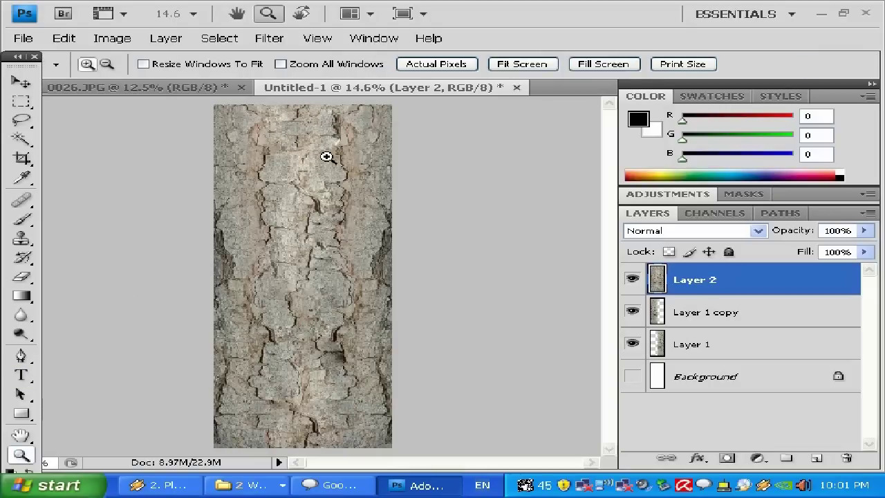
click(325, 147)
scroll(325, 147, up, 2)
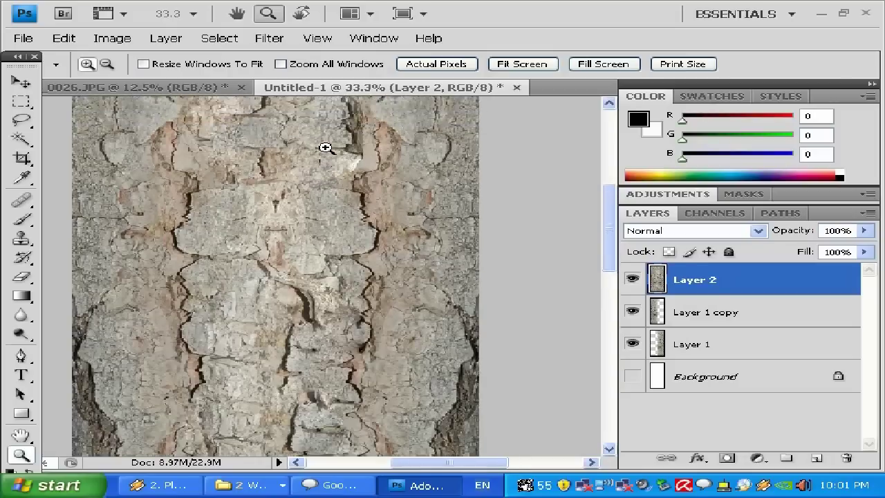
click(275, 259)
scroll(276, 261, up, 3)
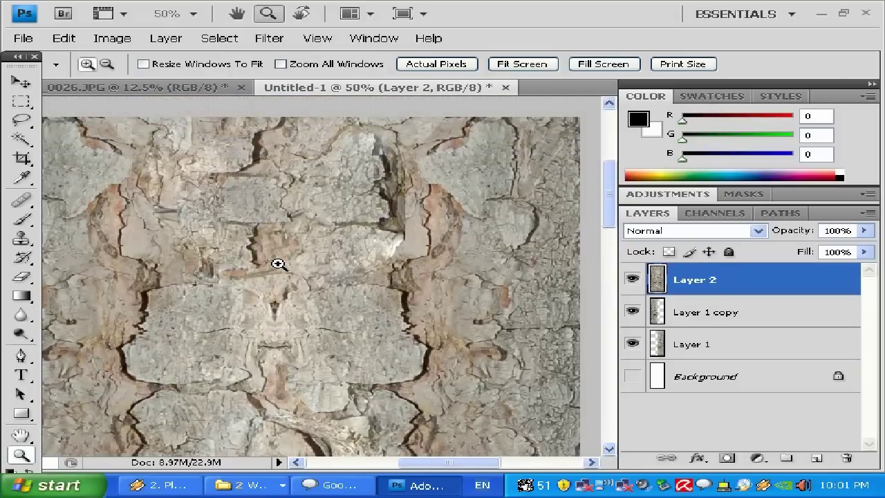
scroll(278, 264, down, 1)
scroll(278, 264, up, 1)
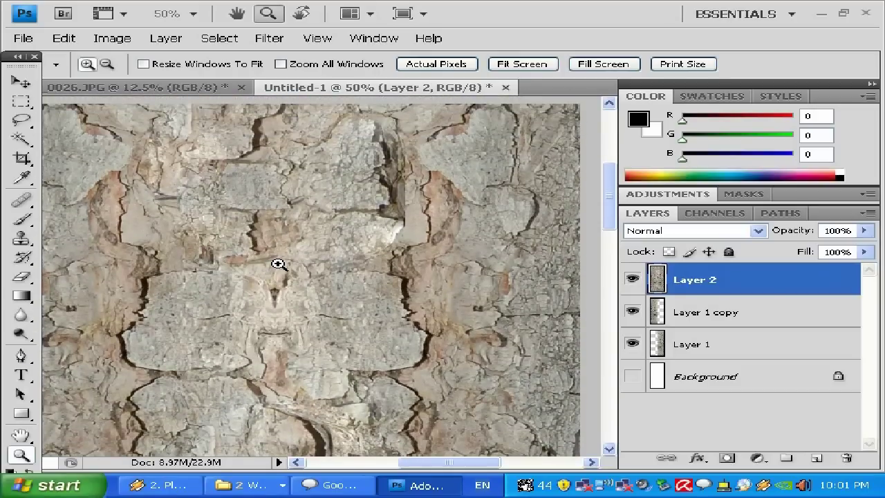
scroll(278, 263, down, 10)
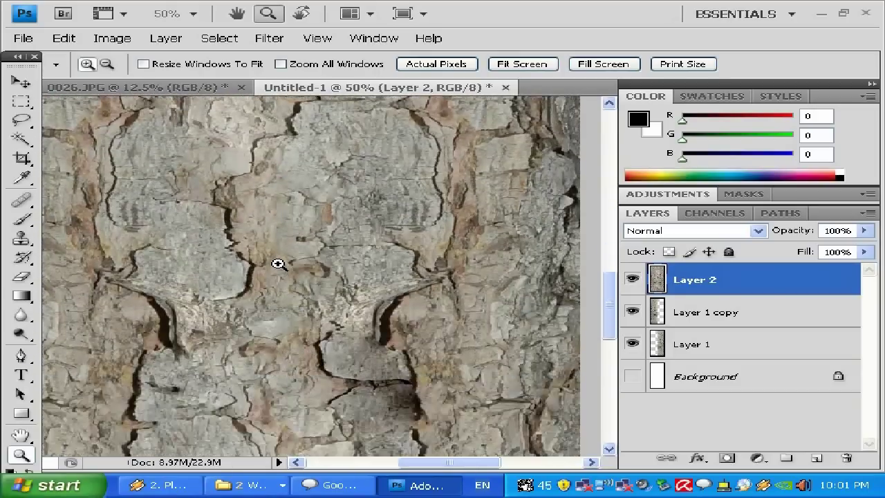
scroll(278, 263, down, 6)
scroll(278, 263, down, 1)
scroll(278, 264, up, 4)
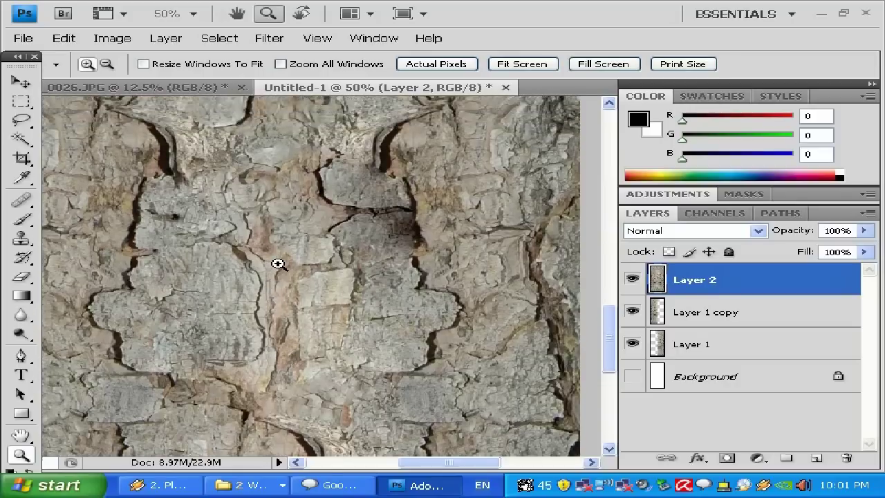
scroll(277, 263, up, 8)
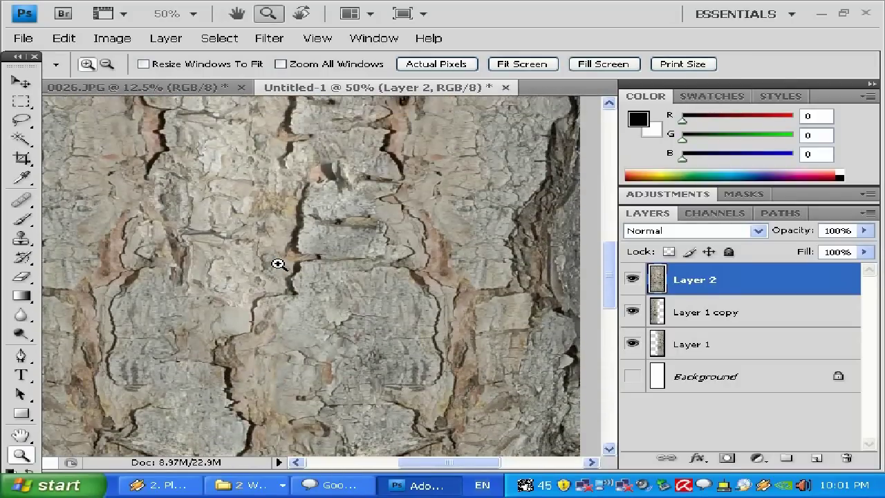
right_click(278, 263)
click(304, 275)
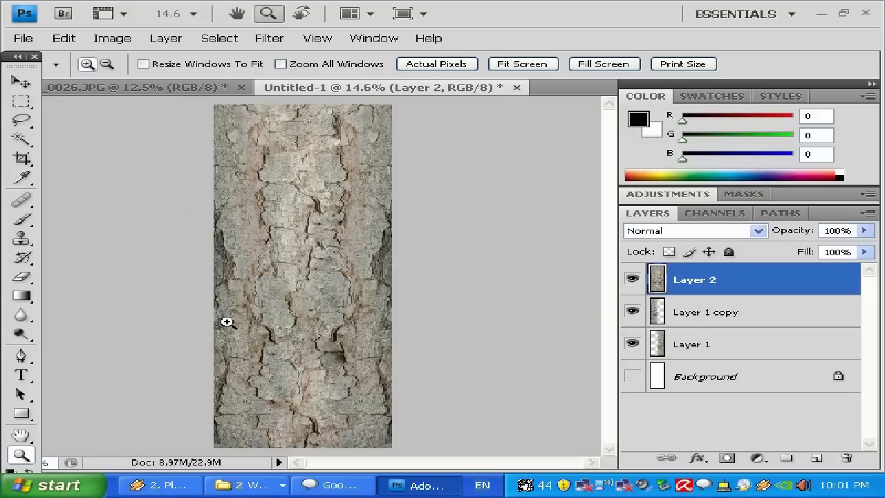
Step: Heal the mirrored bark plates right of the seam at mid-height and near the lower left edge using newly sampled bark
click(22, 200)
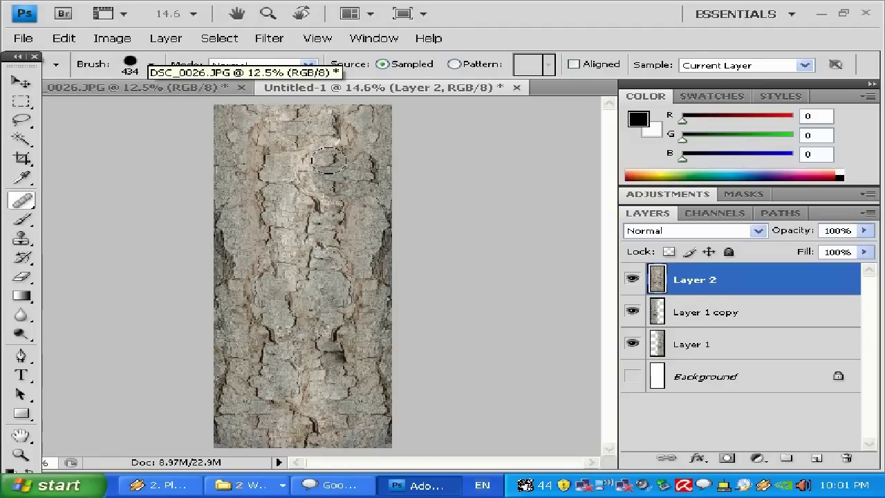
alt+click(355, 177)
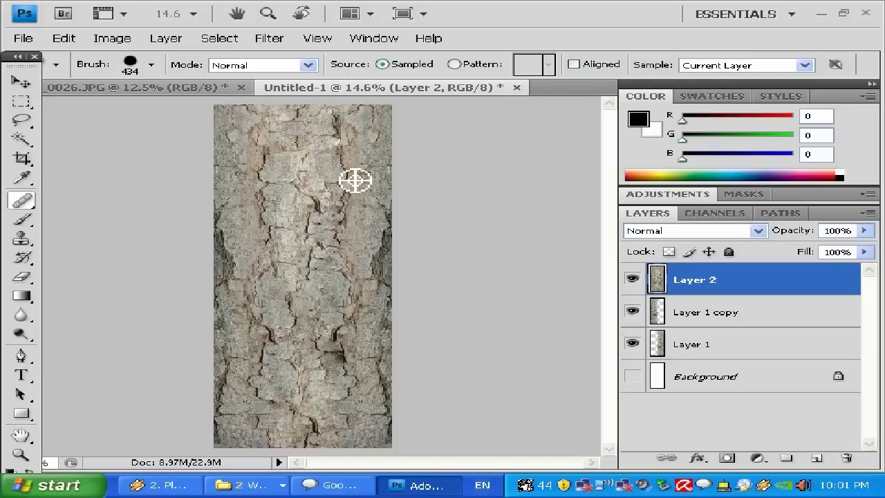
drag(334, 258, 350, 275)
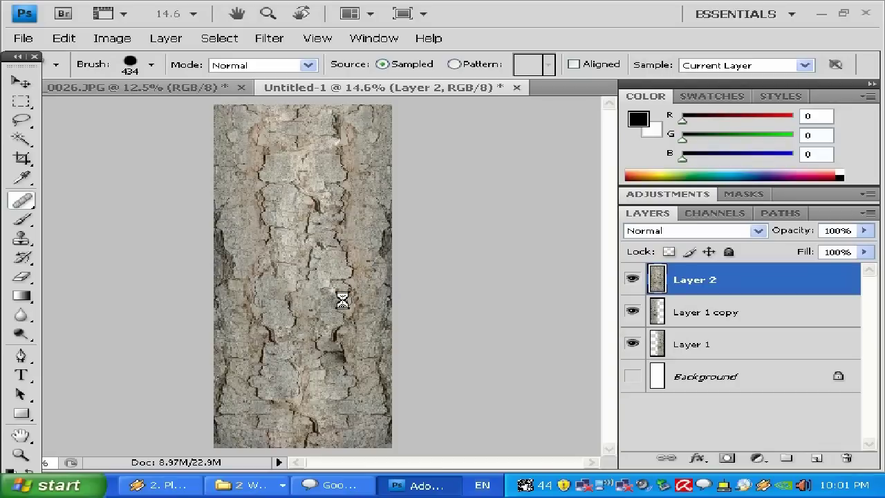
mouse_move(304, 387)
mouse_down()
mouse_move(291, 401)
mouse_move(246, 404)
mouse_move(233, 376)
mouse_move(290, 401)
mouse_up()
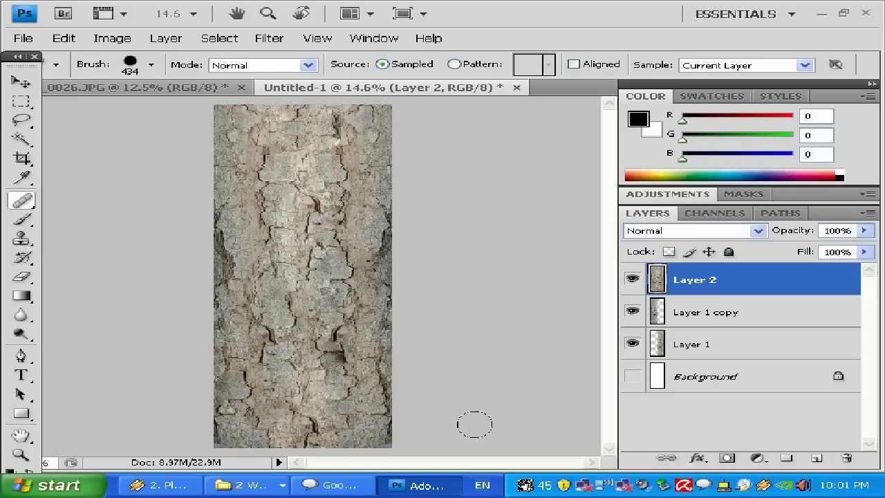
Step: Heal the matching left-hand cracks and dark edge above mid-height in Layer 2, and check the whole texture at 12.5%
mouse_move(284, 200)
mouse_down()
mouse_move(314, 318)
mouse_move(318, 252)
mouse_move(280, 187)
mouse_move(290, 263)
mouse_move(246, 250)
mouse_move(256, 254)
mouse_move(263, 291)
mouse_up()
mouse_move(304, 340)
mouse_down()
mouse_move(298, 363)
mouse_move(280, 356)
mouse_move(243, 266)
mouse_move(239, 273)
mouse_move(233, 225)
mouse_move(270, 238)
mouse_up()
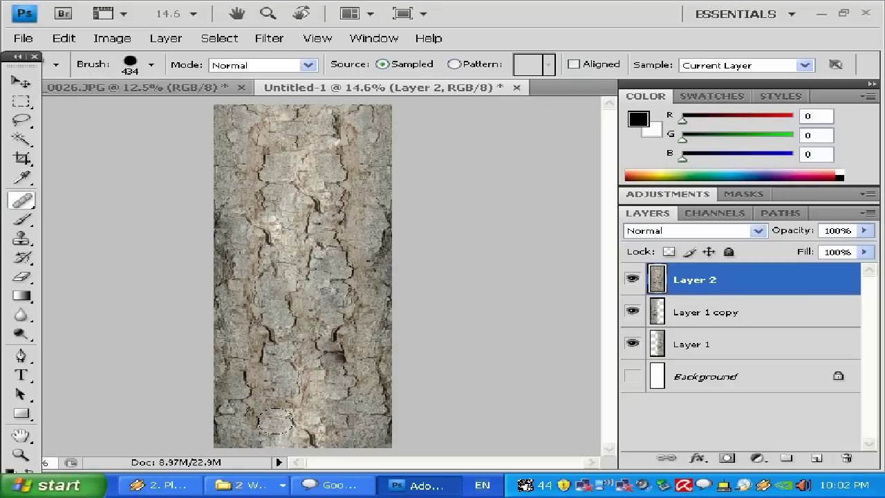
click(20, 454)
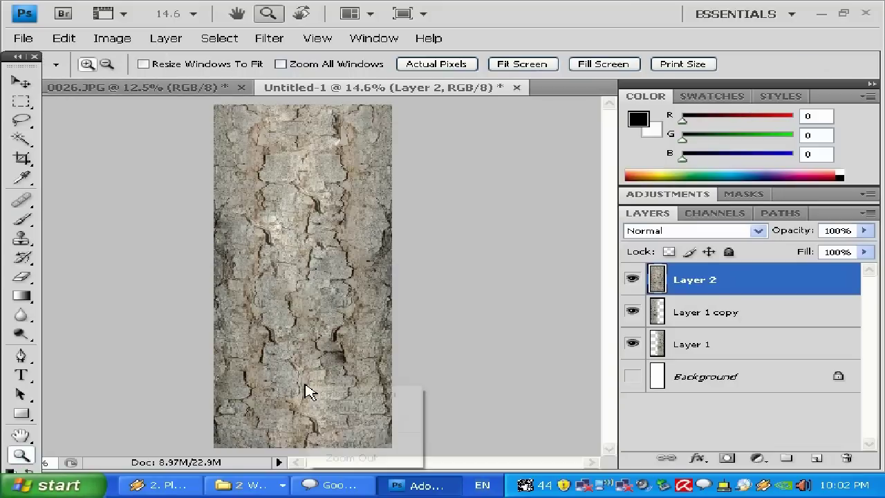
click(366, 457)
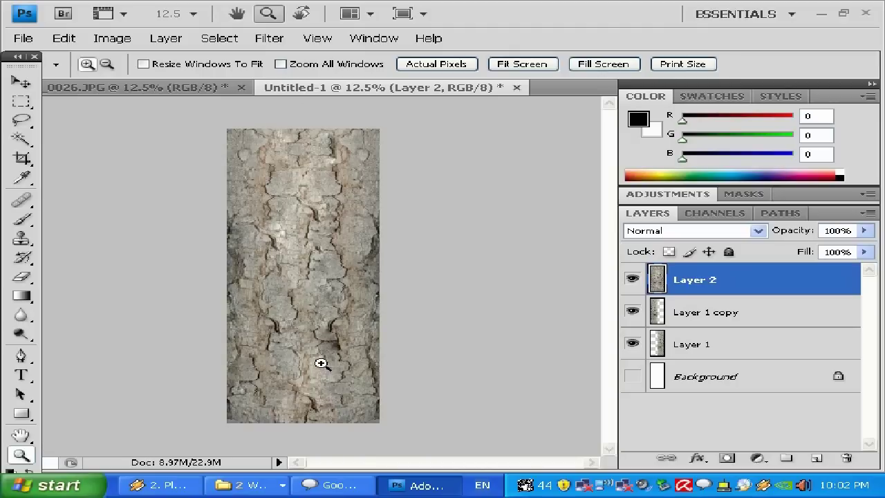